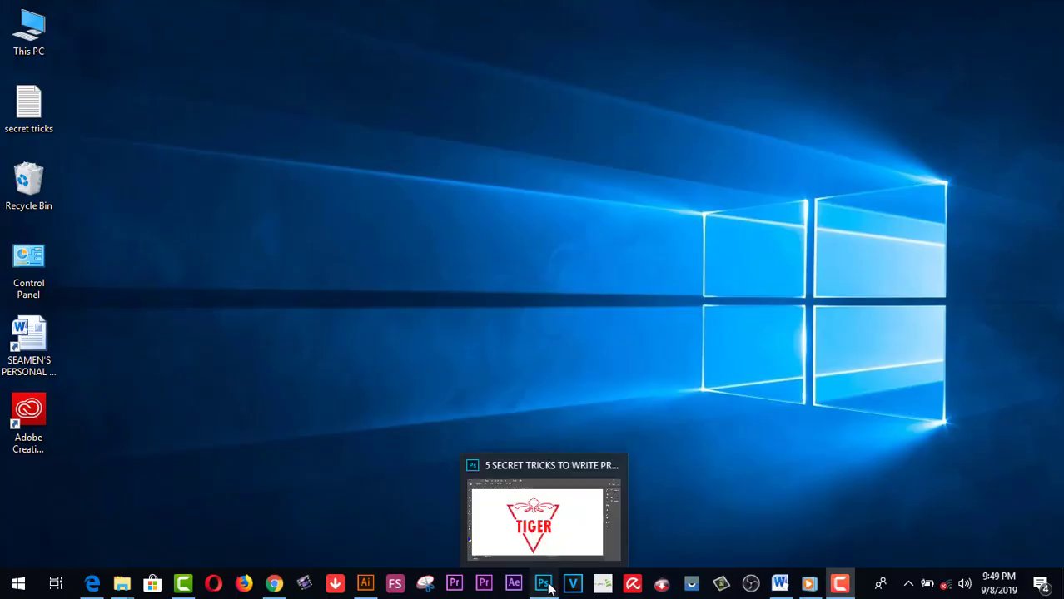
Restore the Photoshop window with the red TIGER logo from the taskbar.
{"action": "left_click", "coordinate": [569, 542]}
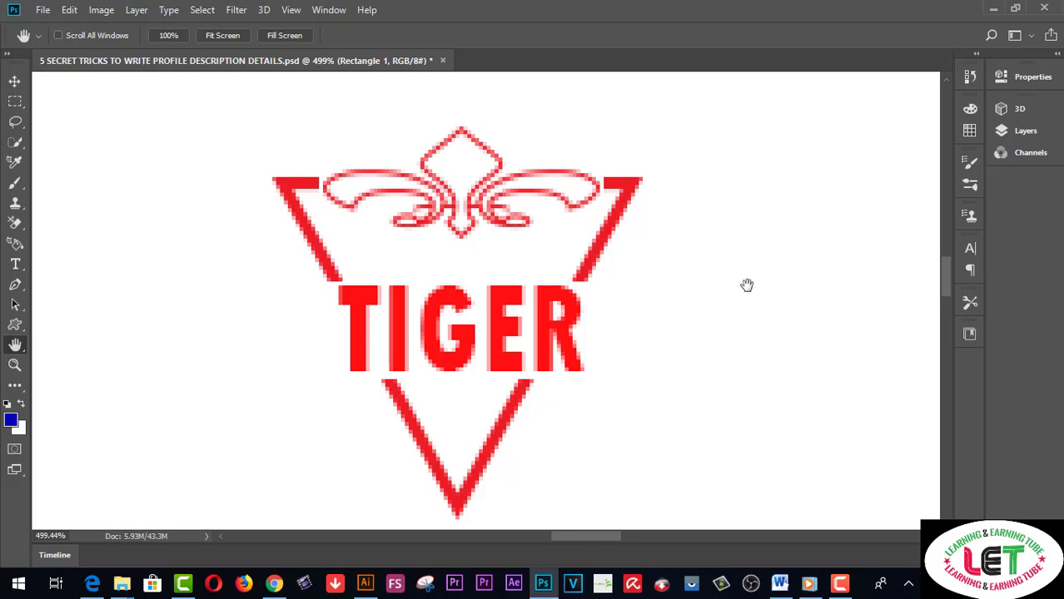
Pan the TIGER logo canvas slightly and open the Window menu's panel list.
{"action": "scroll", "coordinate": [747, 286], "scroll_direction": "down", "scroll_amount": 2}
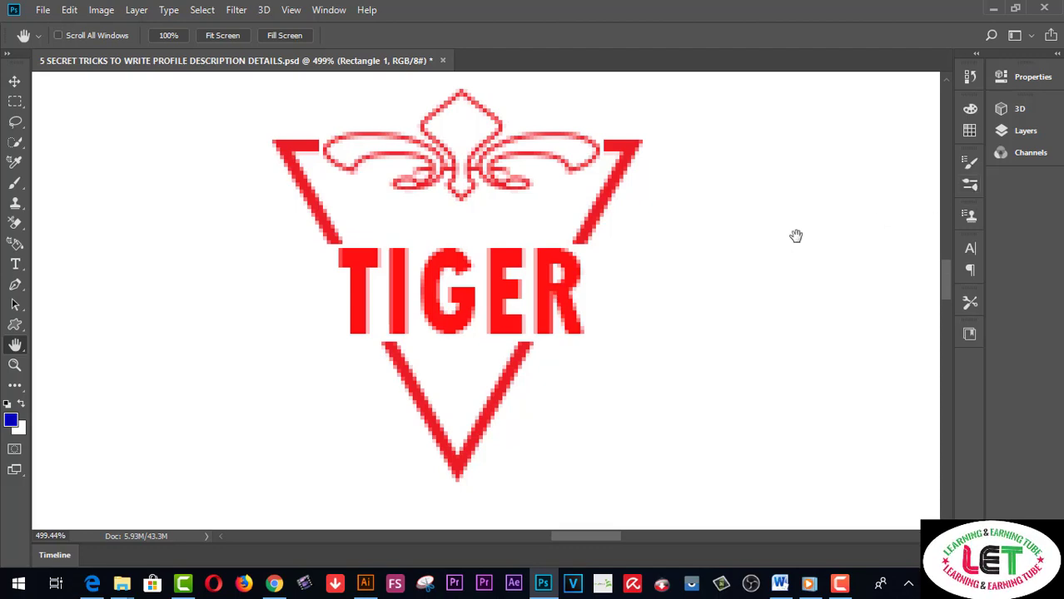
{"action": "left_click", "coordinate": [333, 12]}
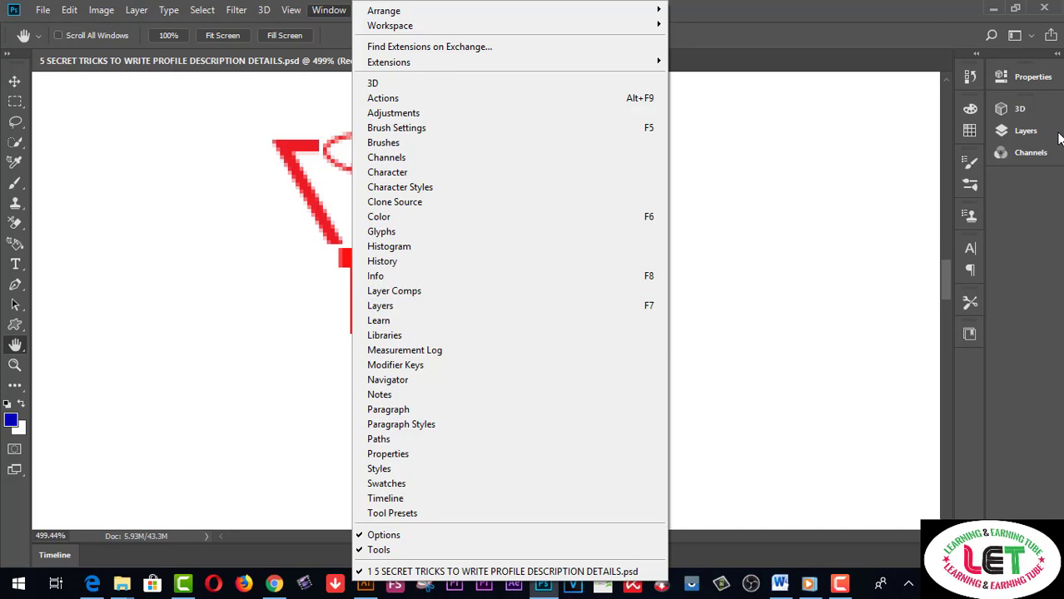
Show the Layers panel and toggle Rectangle 1, ORNAMENT, TIGER and Shape 1 copy 2 off and on.
{"action": "left_click", "coordinate": [1032, 138]}
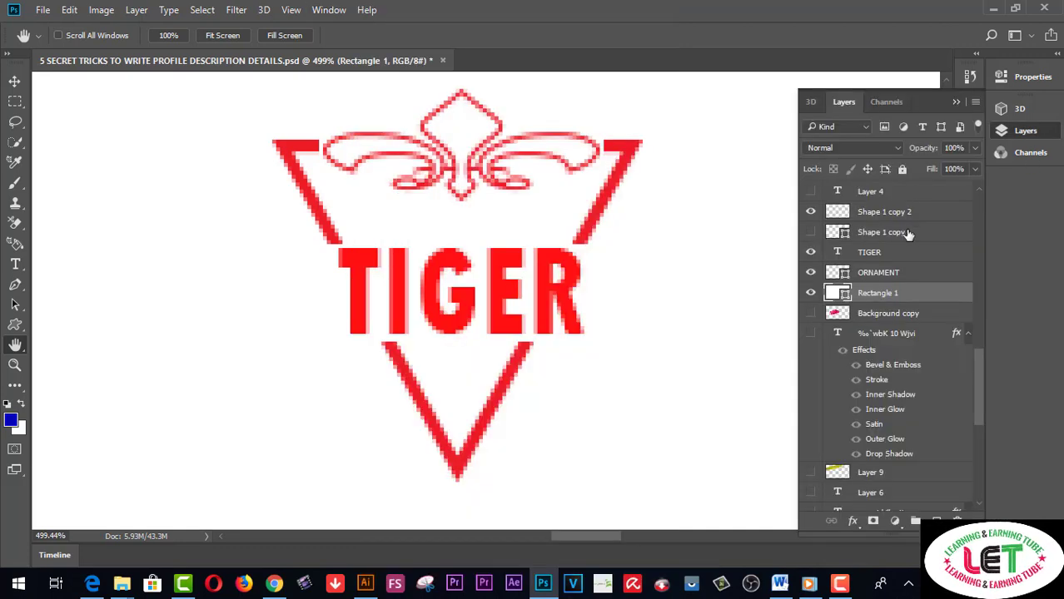
{"action": "left_click", "coordinate": [810, 294]}
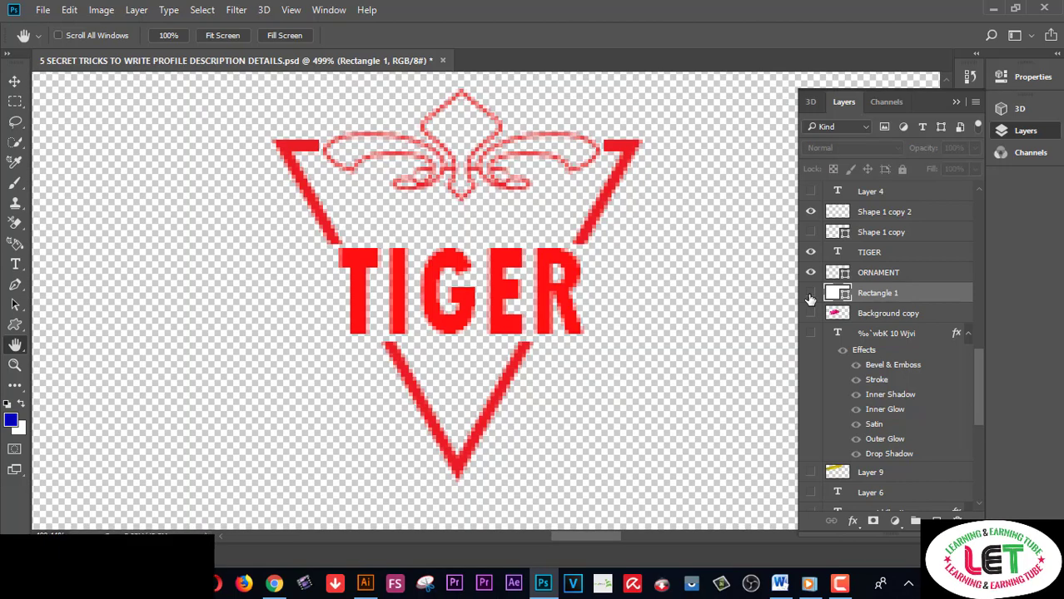
{"action": "left_click", "coordinate": [810, 294]}
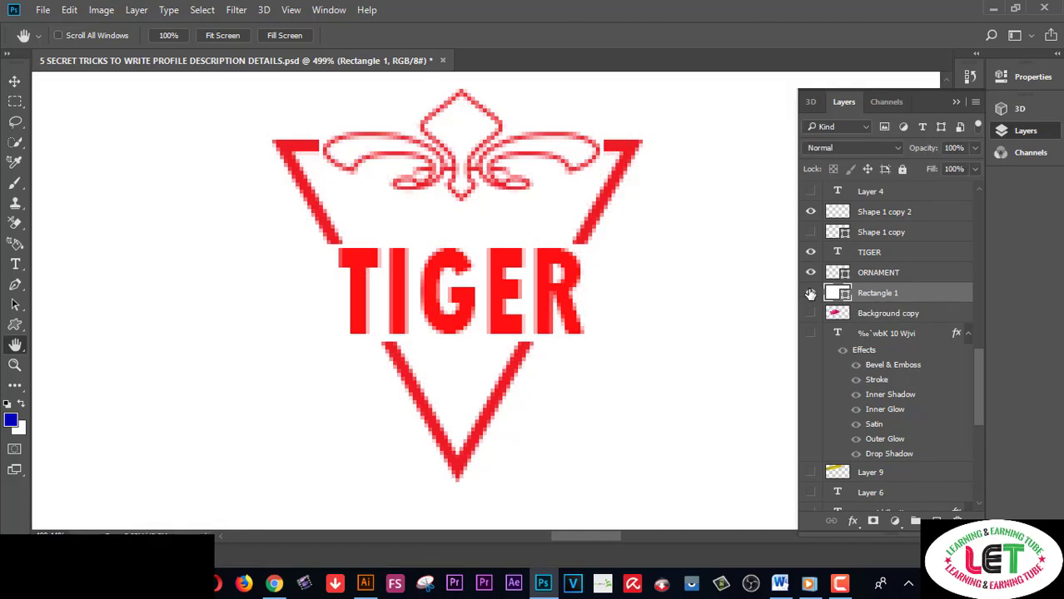
{"action": "left_click", "coordinate": [811, 273]}
{"action": "left_click", "coordinate": [811, 273]}
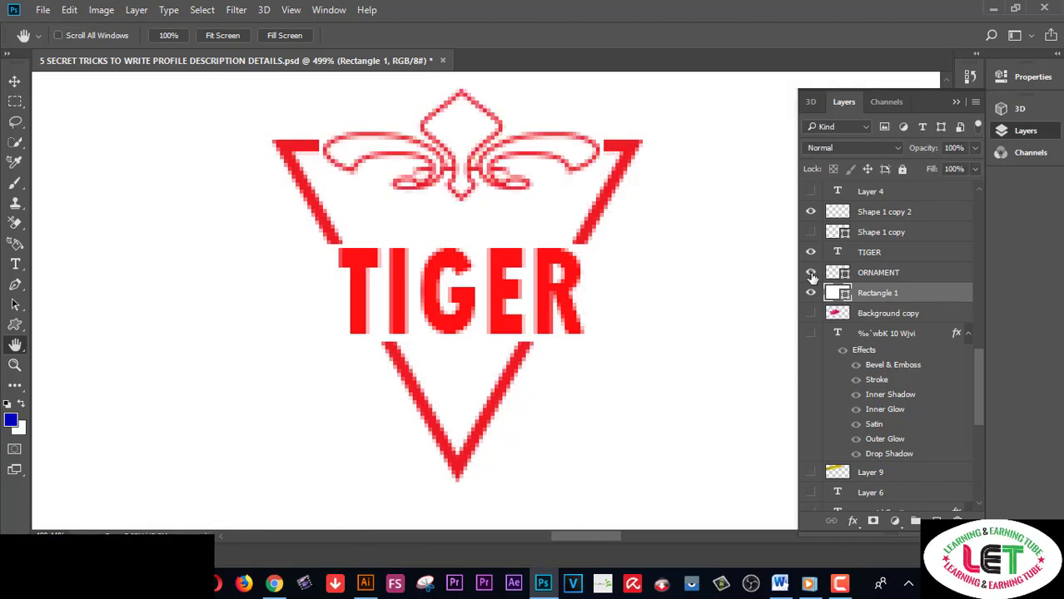
{"action": "left_click", "coordinate": [811, 252]}
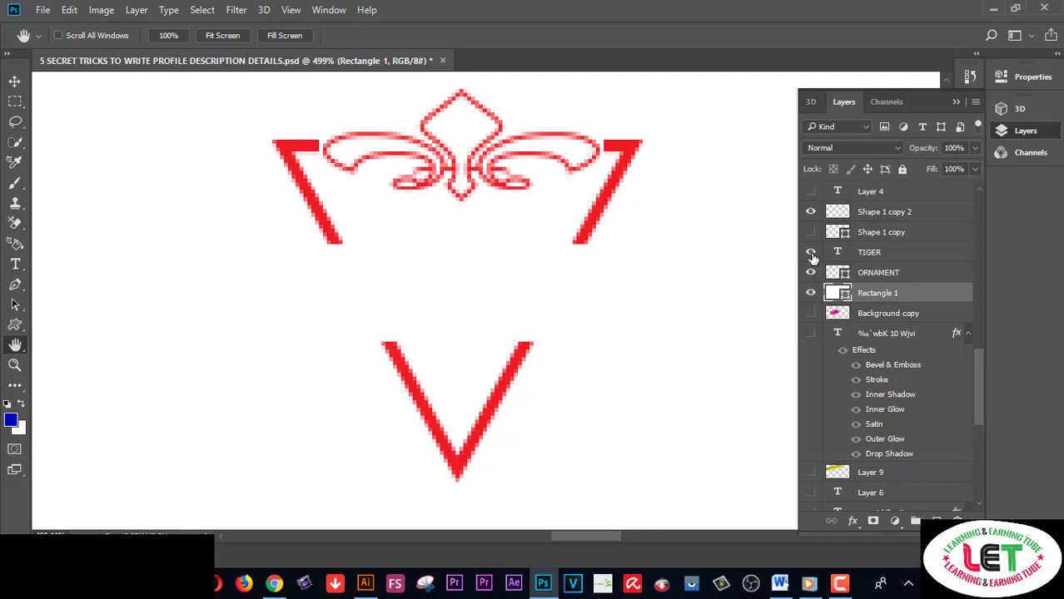
{"action": "left_click", "coordinate": [811, 252]}
{"action": "left_click", "coordinate": [810, 213]}
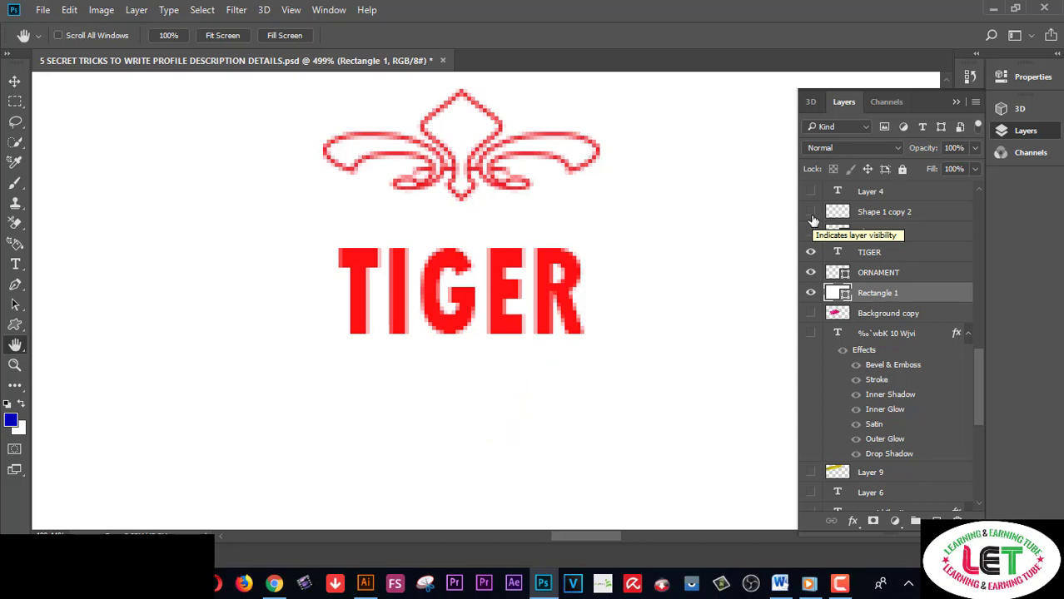
{"action": "left_click", "coordinate": [811, 214]}
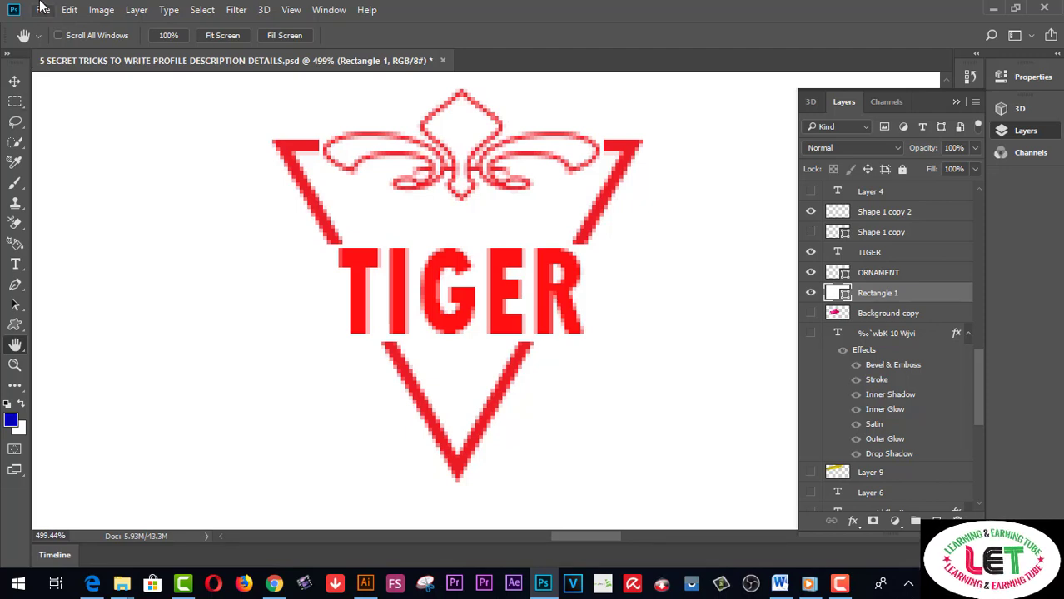
Create a new document named TIGER LOGO, 1920 px wide and 1080 px high.
{"action": "left_click", "coordinate": [42, 10]}
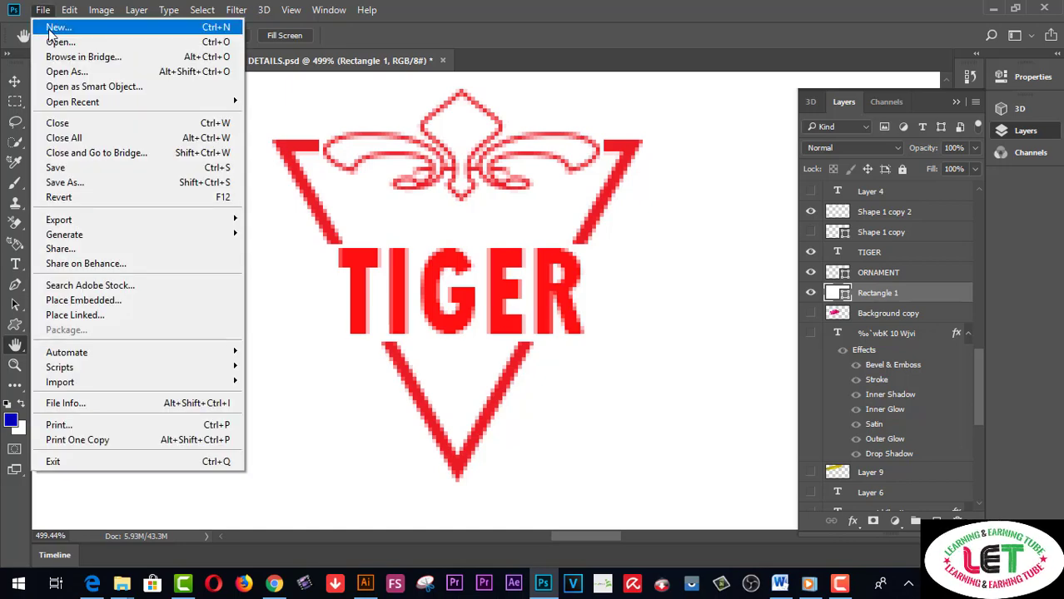
{"action": "left_click", "coordinate": [43, 24]}
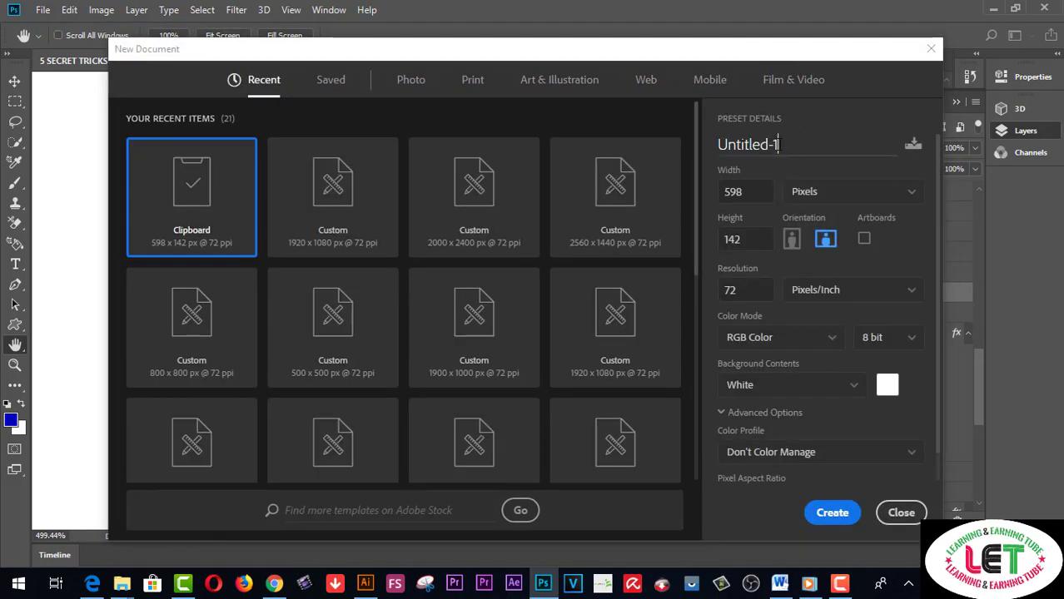
{"action": "left_click_drag", "start_coordinate": [780, 145], "coordinate": [714, 145]}
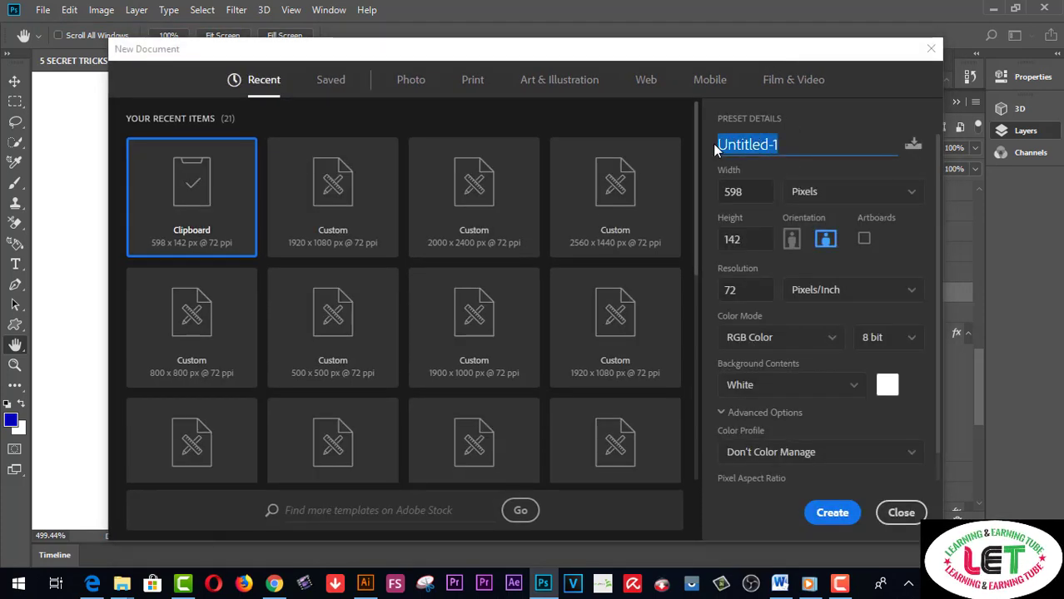
{"action": "type", "text": "TIGE"}
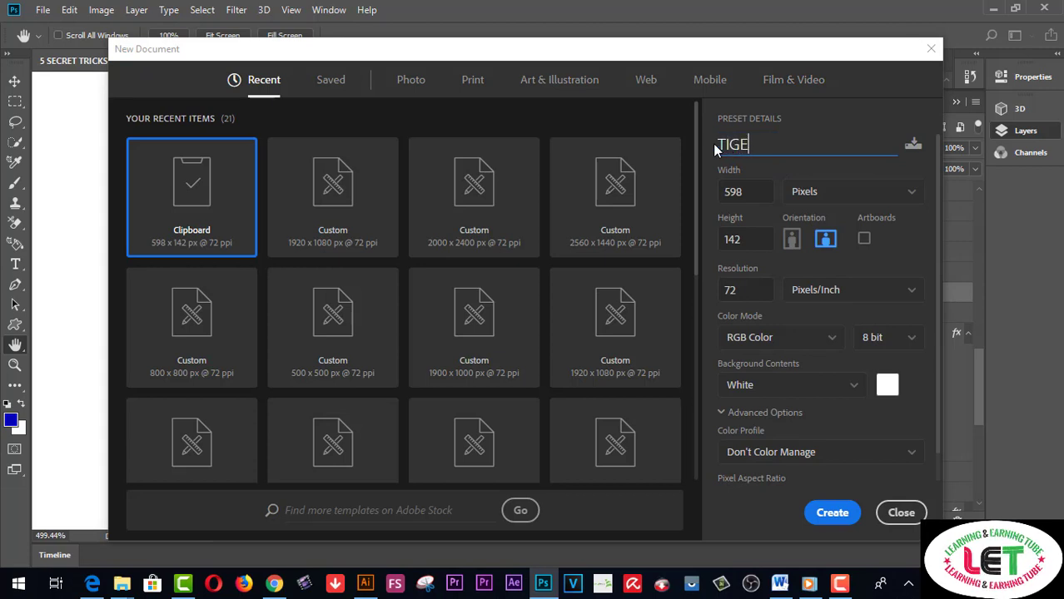
{"action": "type", "text": "R LO"}
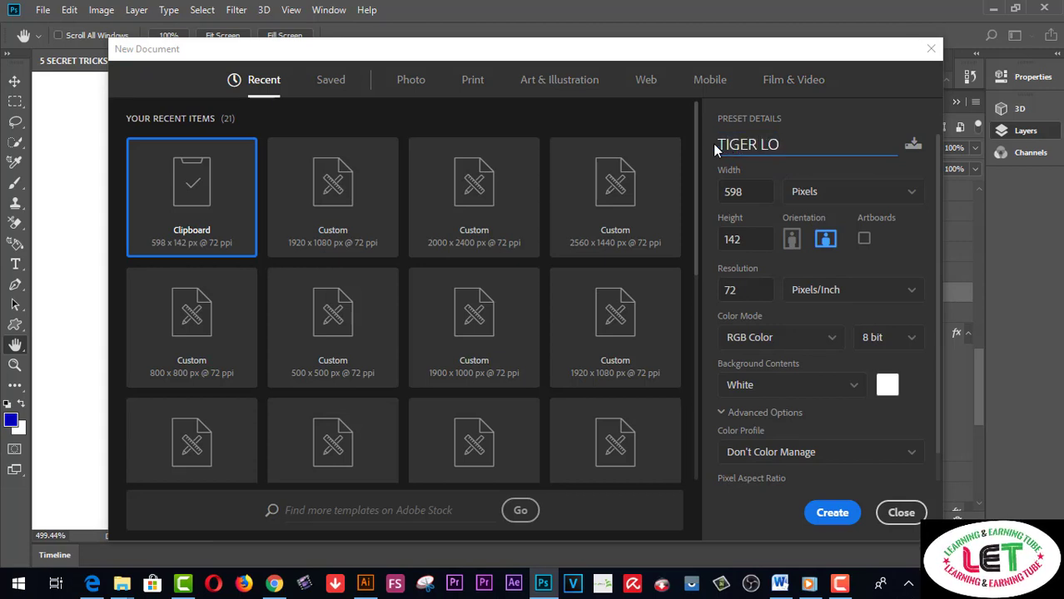
{"action": "type", "text": "GO"}
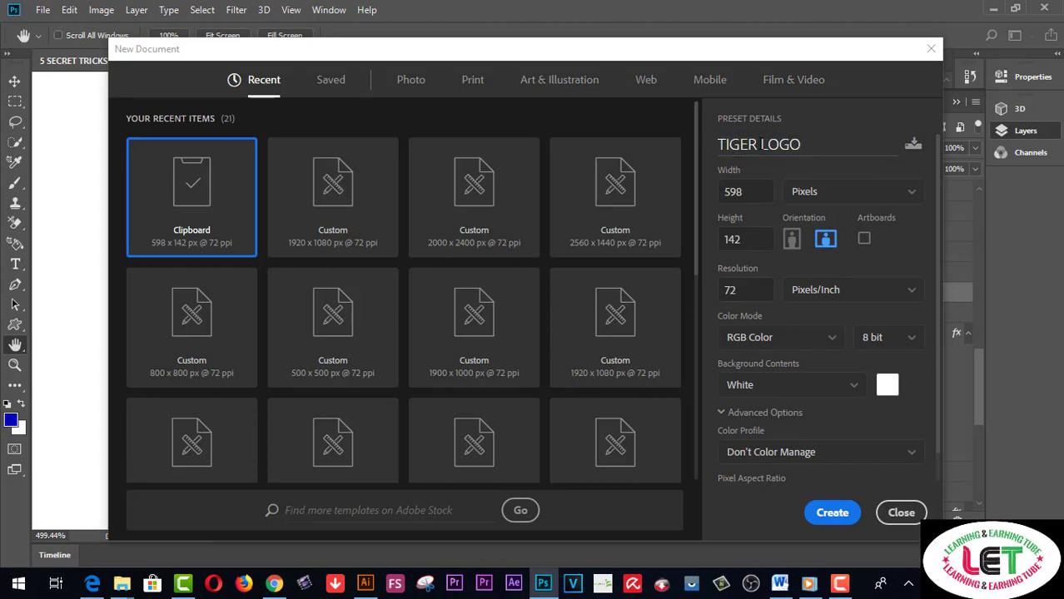
{"action": "triple_click", "coordinate": [760, 146]}
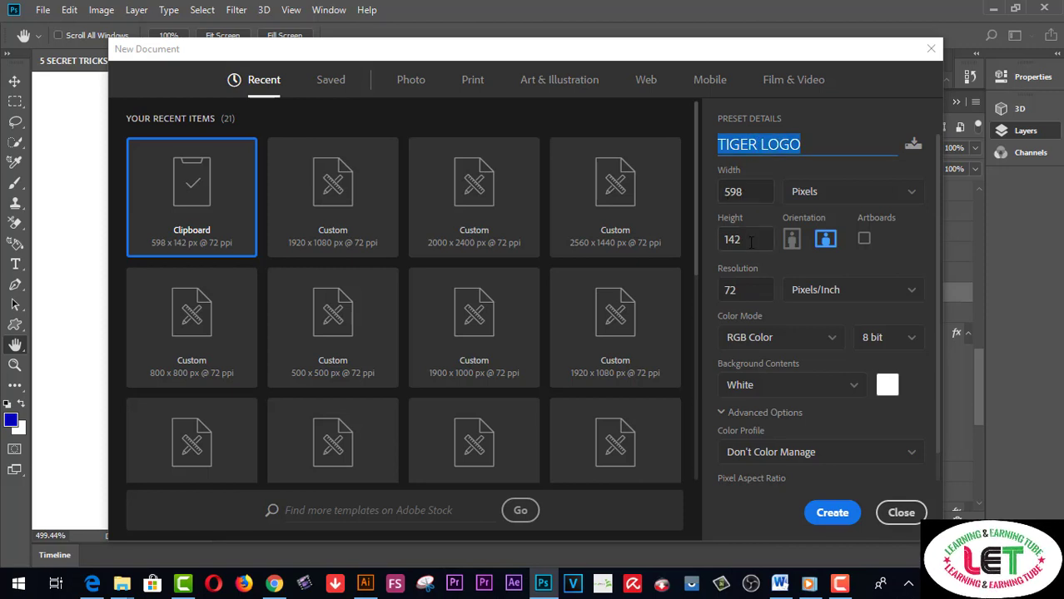
{"action": "double_click", "coordinate": [725, 193]}
{"action": "type", "text": "1"}
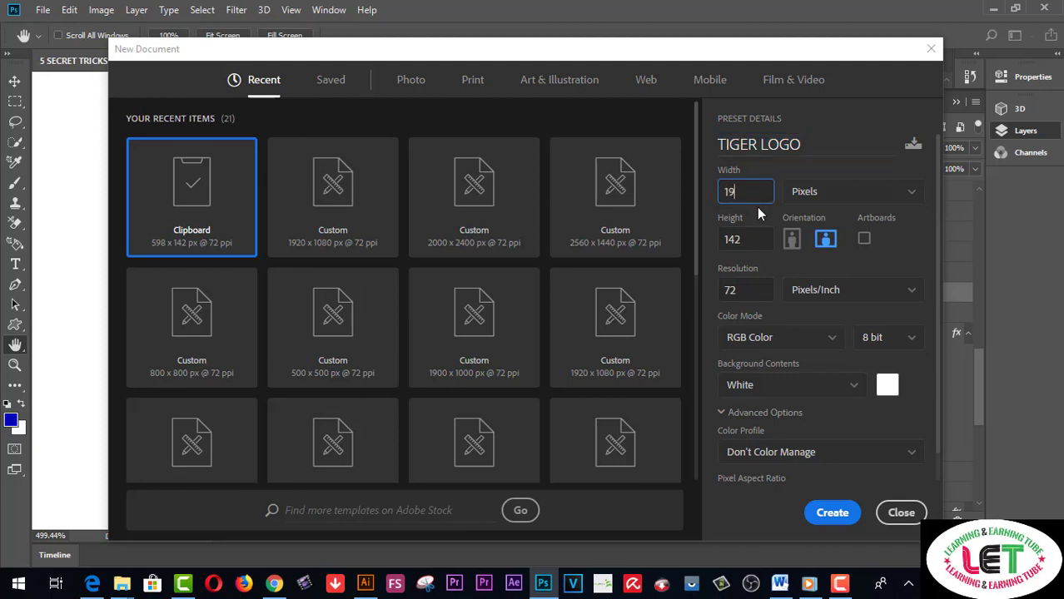
{"action": "type", "text": "920"}
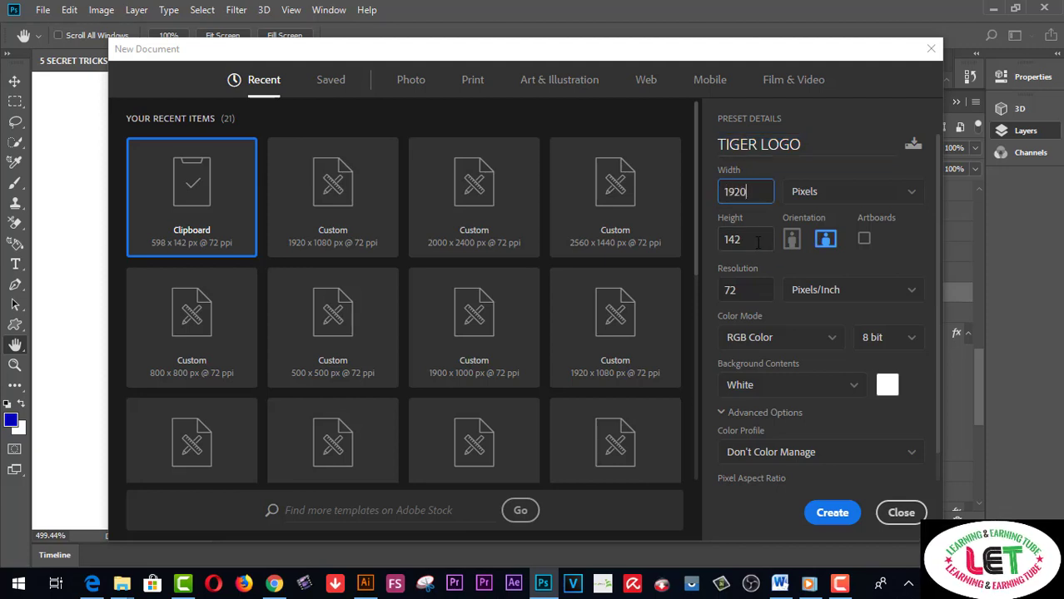
{"action": "double_click", "coordinate": [718, 244]}
{"action": "type", "text": "1"}
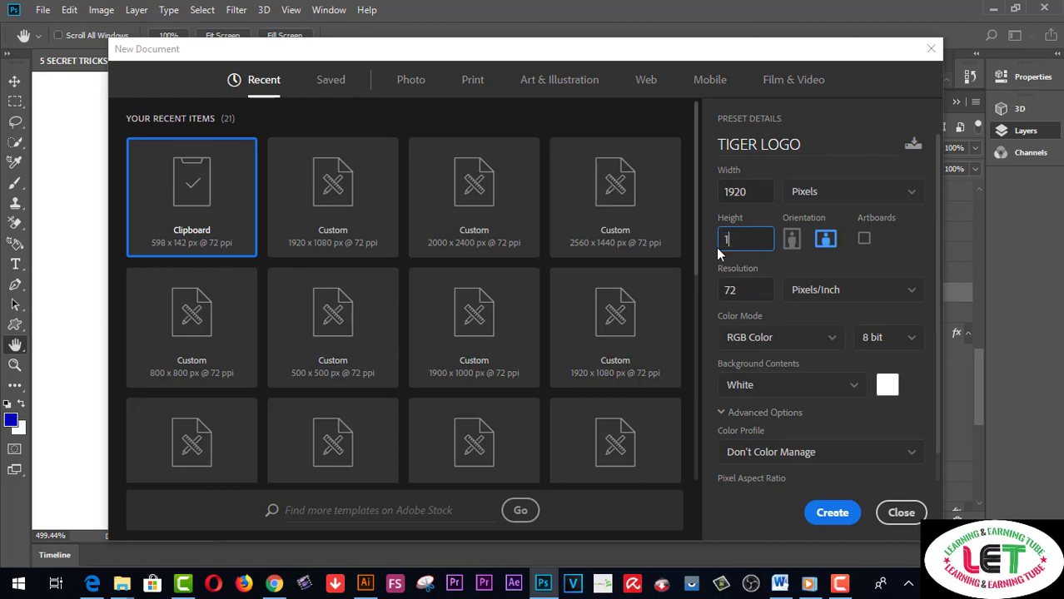
{"action": "type", "text": "080"}
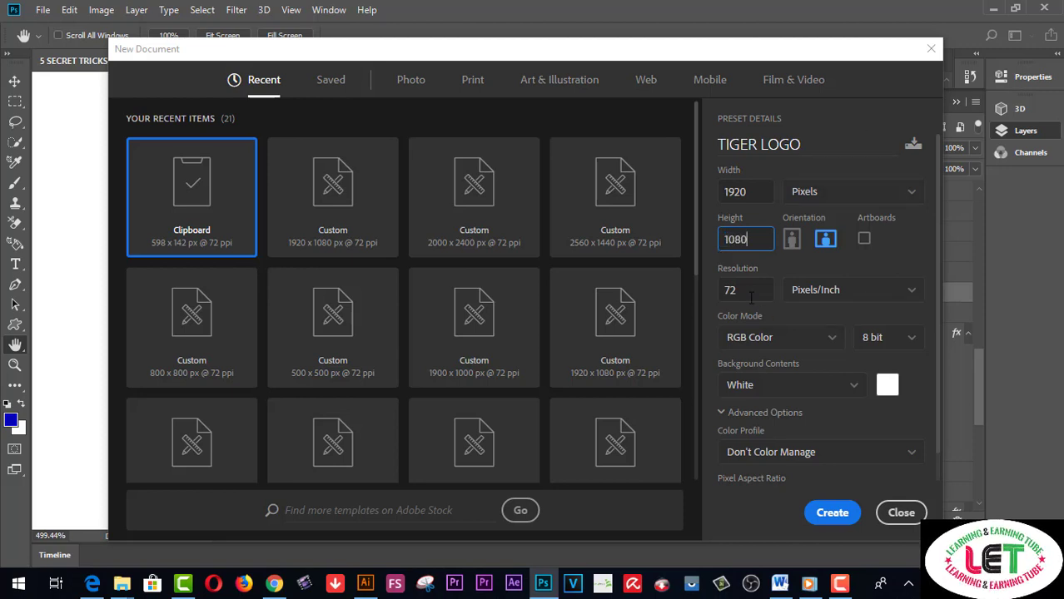
{"action": "left_click", "coordinate": [835, 514]}
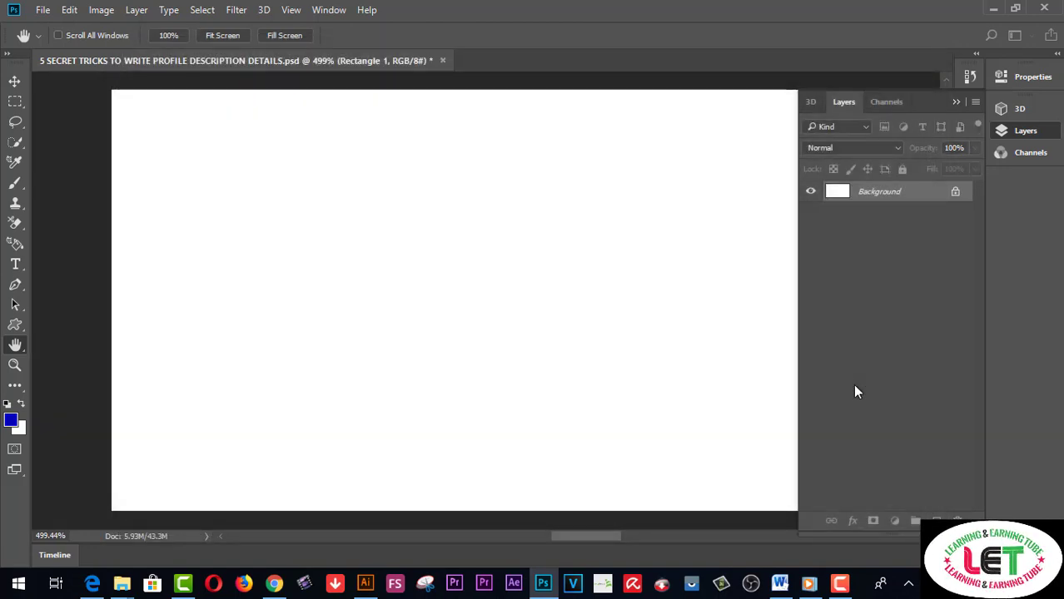
Unlock the background layer, collapse the Layers panel and select the Custom Shape tool.
{"action": "left_click", "coordinate": [955, 192]}
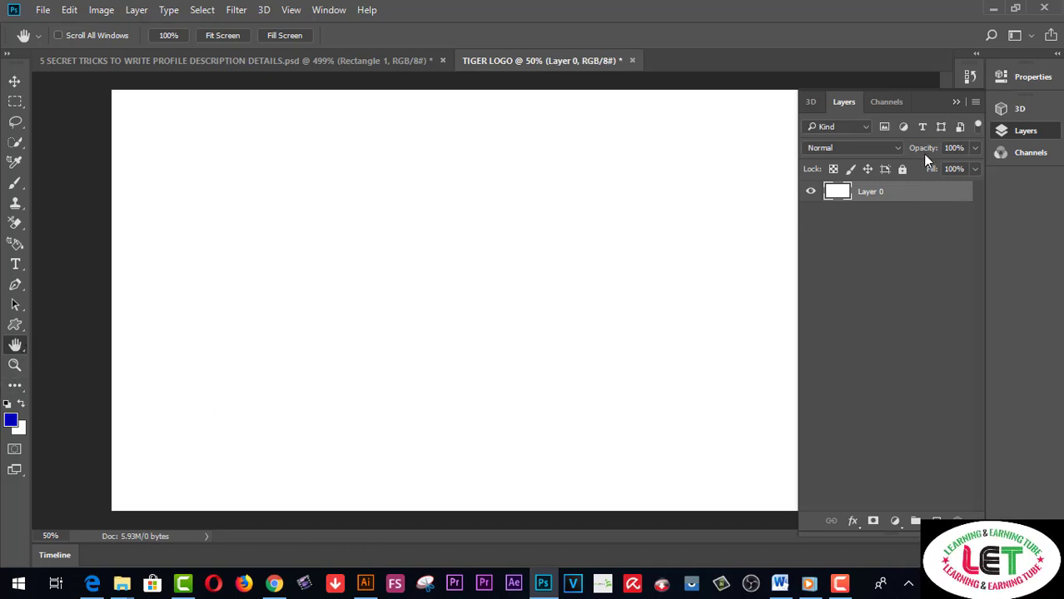
{"action": "left_click", "coordinate": [955, 103]}
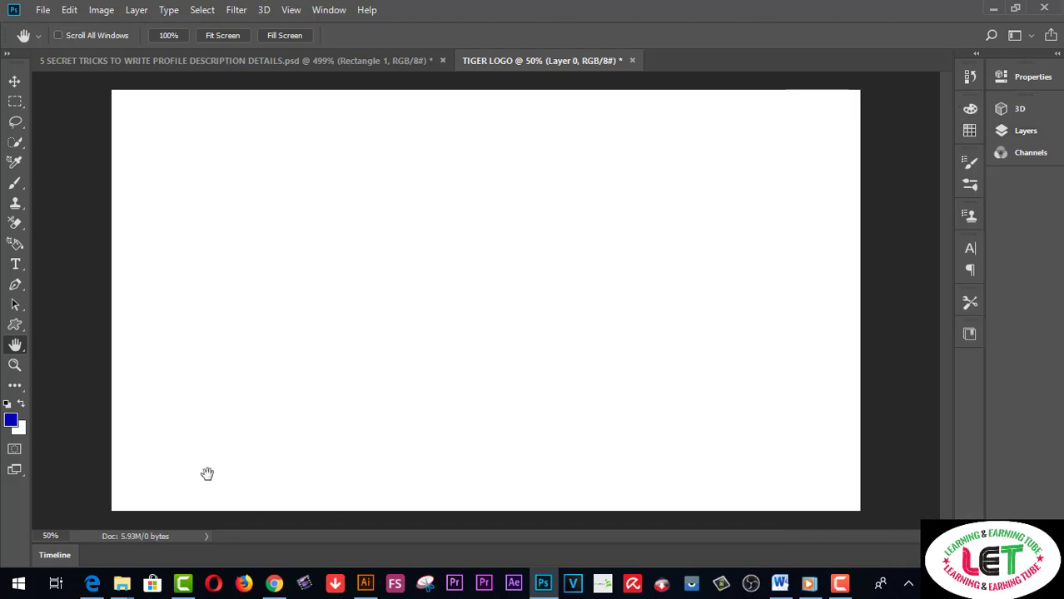
{"action": "left_click", "coordinate": [24, 333]}
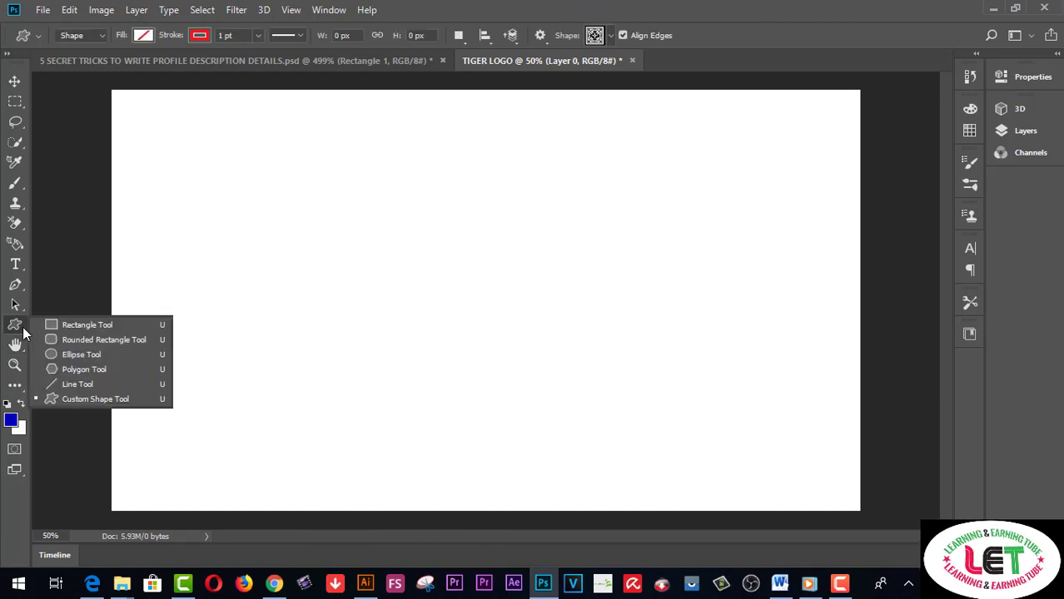
{"action": "left_click", "coordinate": [95, 398]}
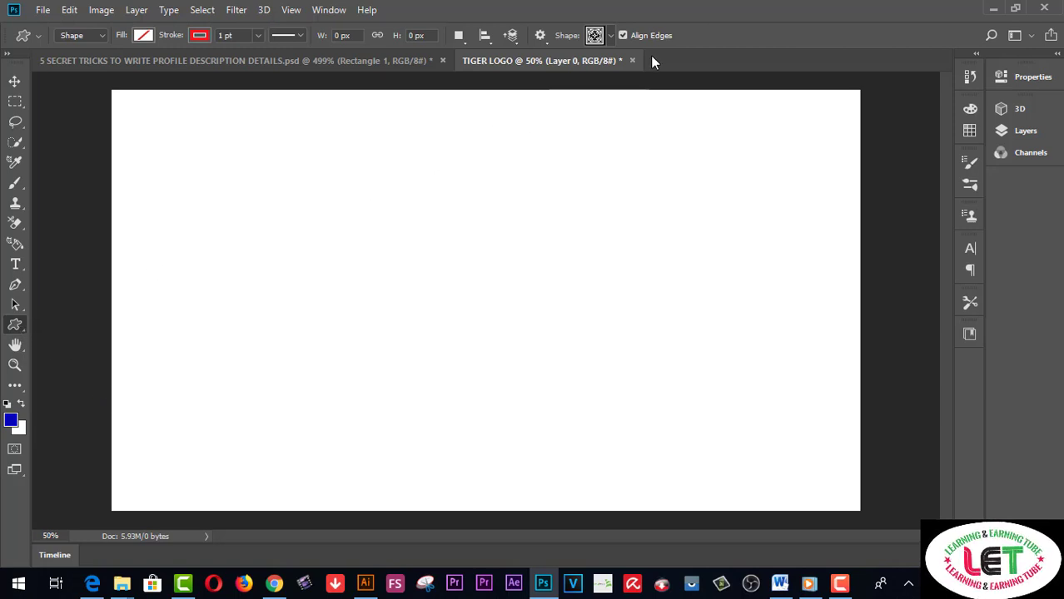
Replace the custom shape library with the default Shapes set and pick the triangle.
{"action": "left_click", "coordinate": [611, 36]}
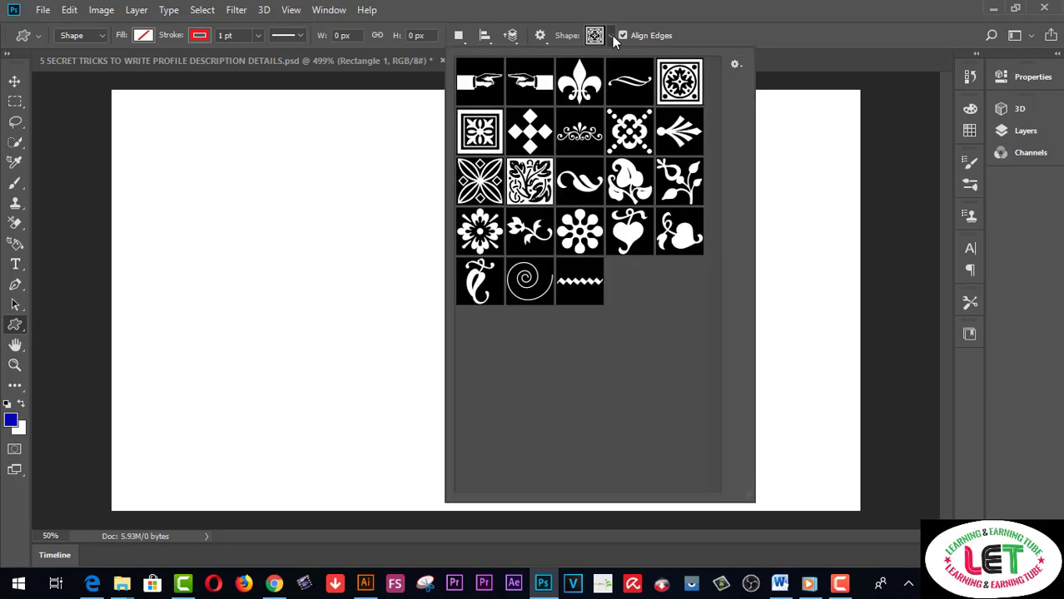
{"action": "left_click", "coordinate": [734, 67]}
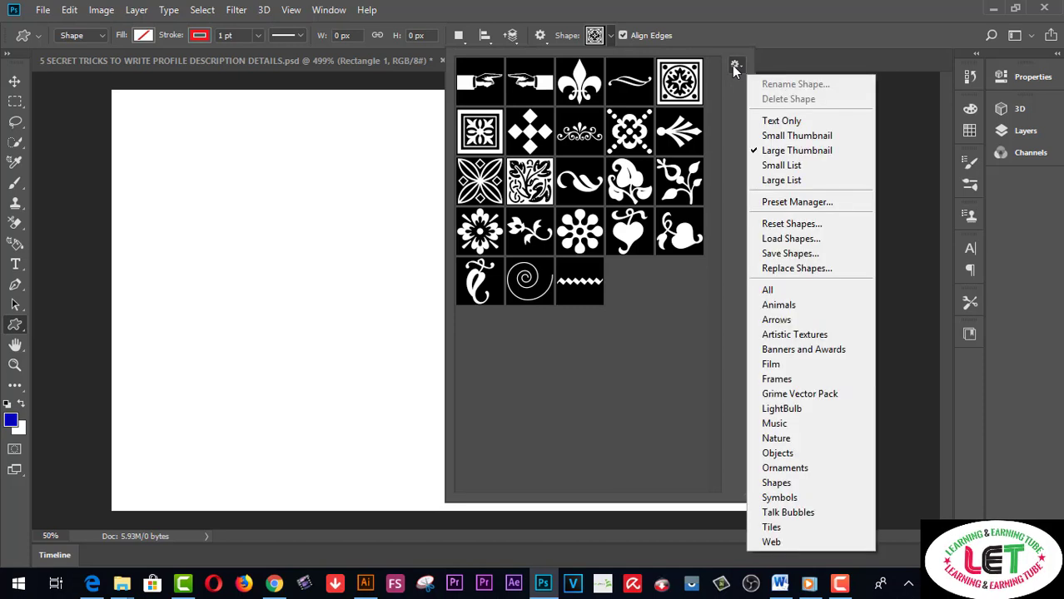
{"action": "left_click", "coordinate": [780, 486]}
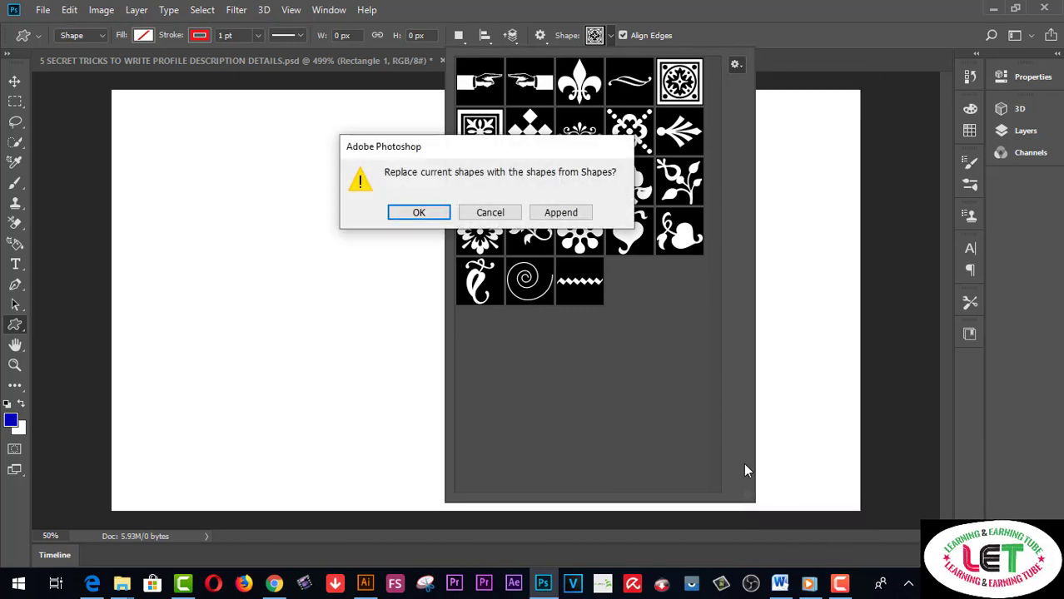
{"action": "left_click", "coordinate": [420, 213]}
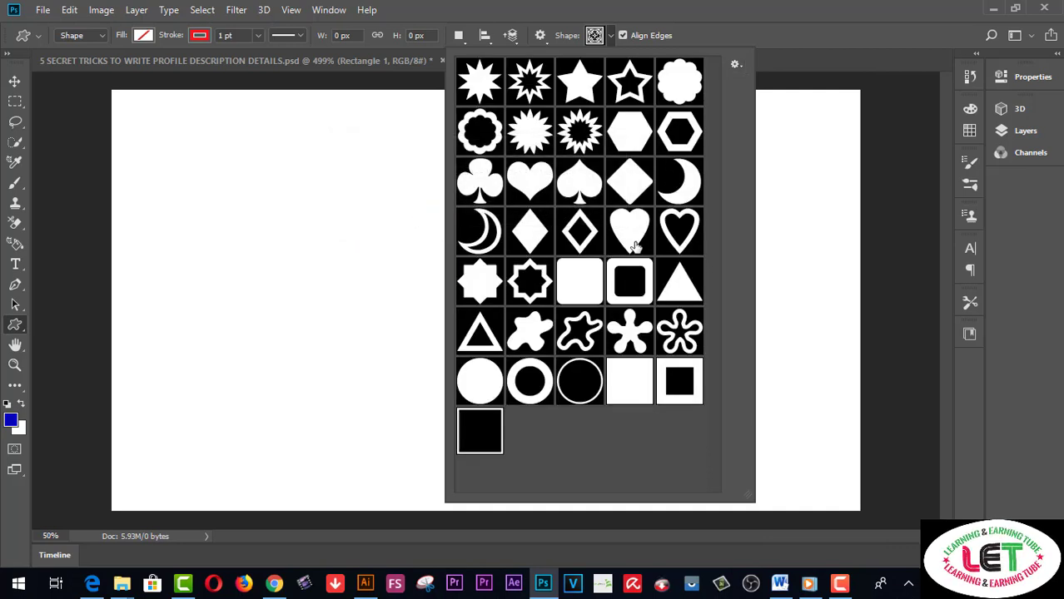
{"action": "left_click", "coordinate": [685, 289]}
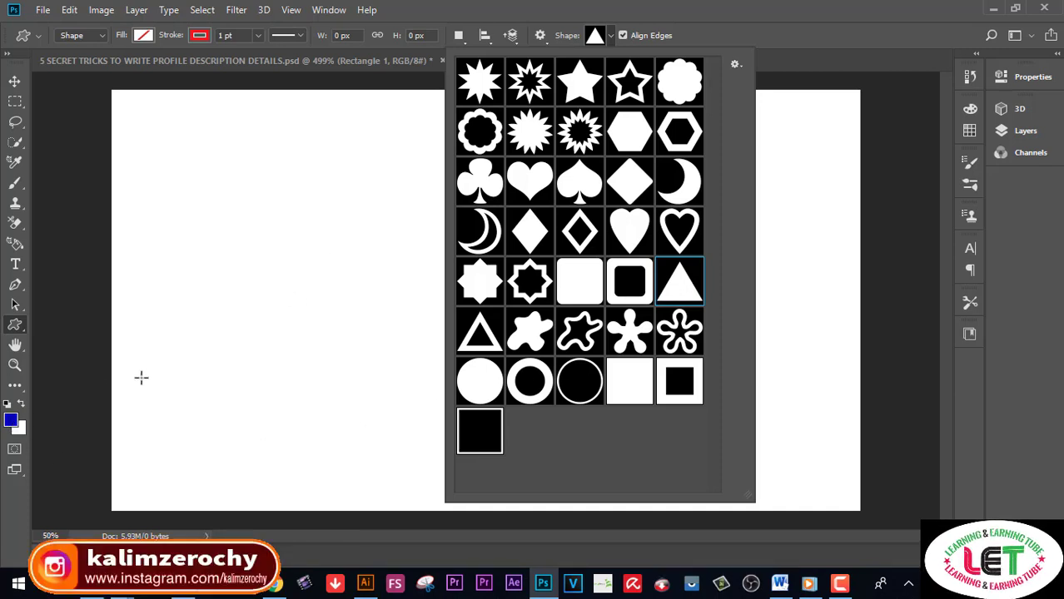
Set the foreground colour to pure black (000000).
{"action": "left_click", "coordinate": [10, 420]}
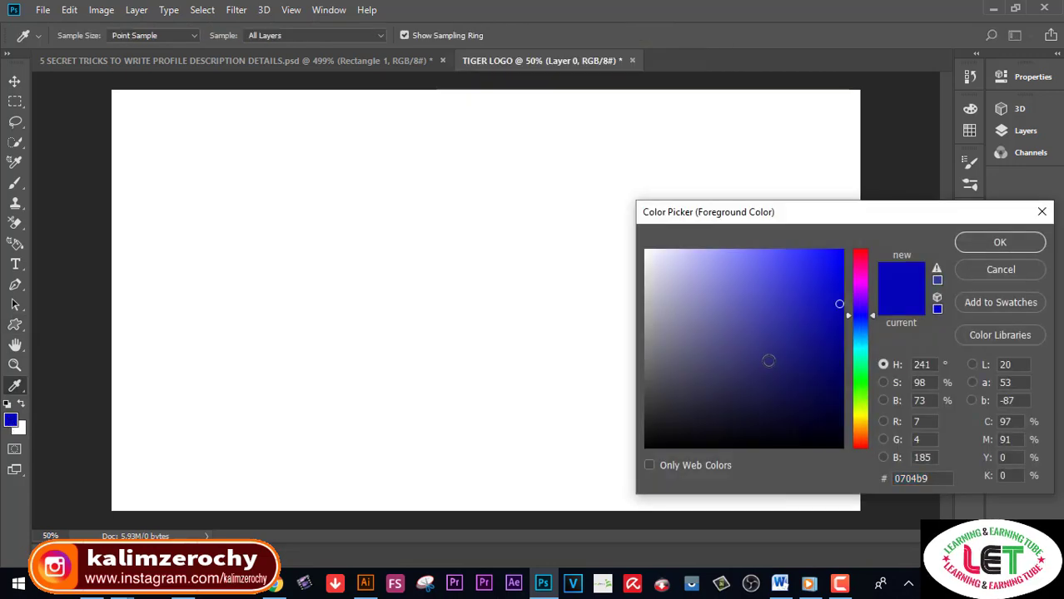
{"action": "left_click", "coordinate": [803, 418]}
{"action": "left_click", "coordinate": [823, 445]}
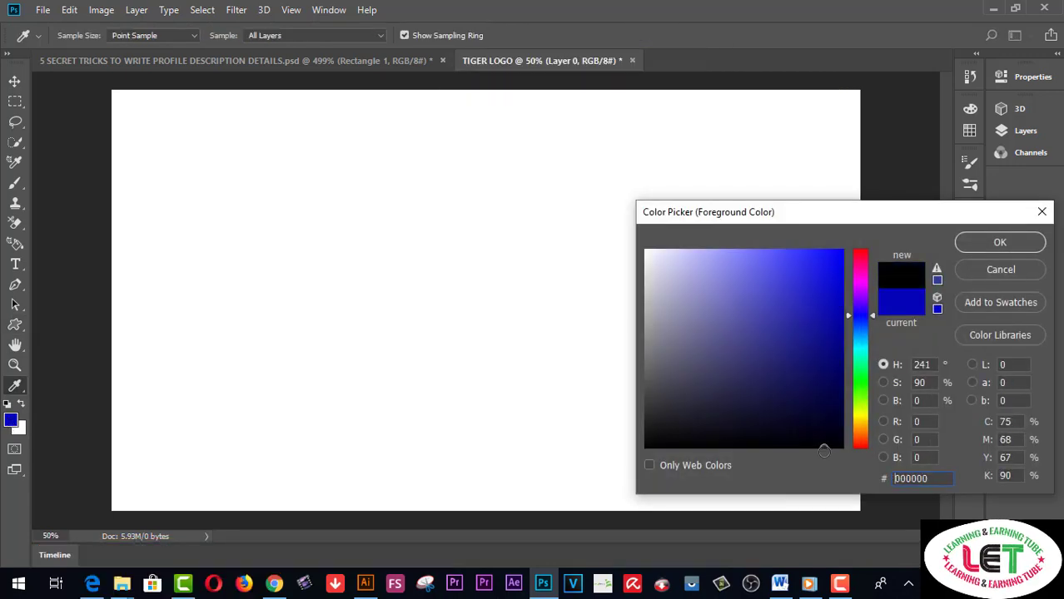
{"action": "left_click", "coordinate": [987, 244]}
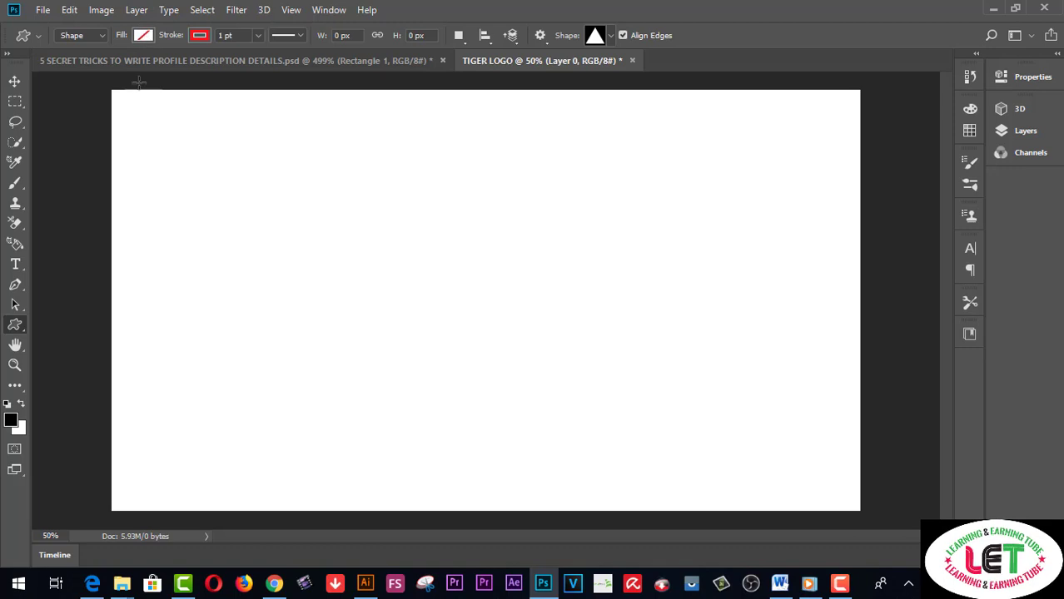
Give new shapes no fill and a black stroke.
{"action": "left_click", "coordinate": [143, 35]}
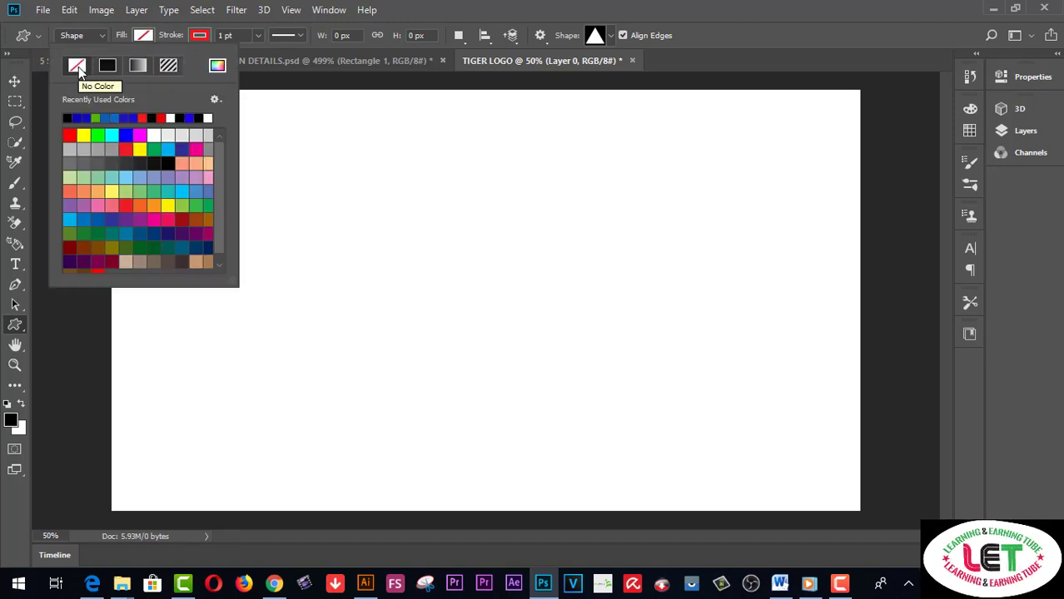
{"action": "left_click", "coordinate": [200, 35]}
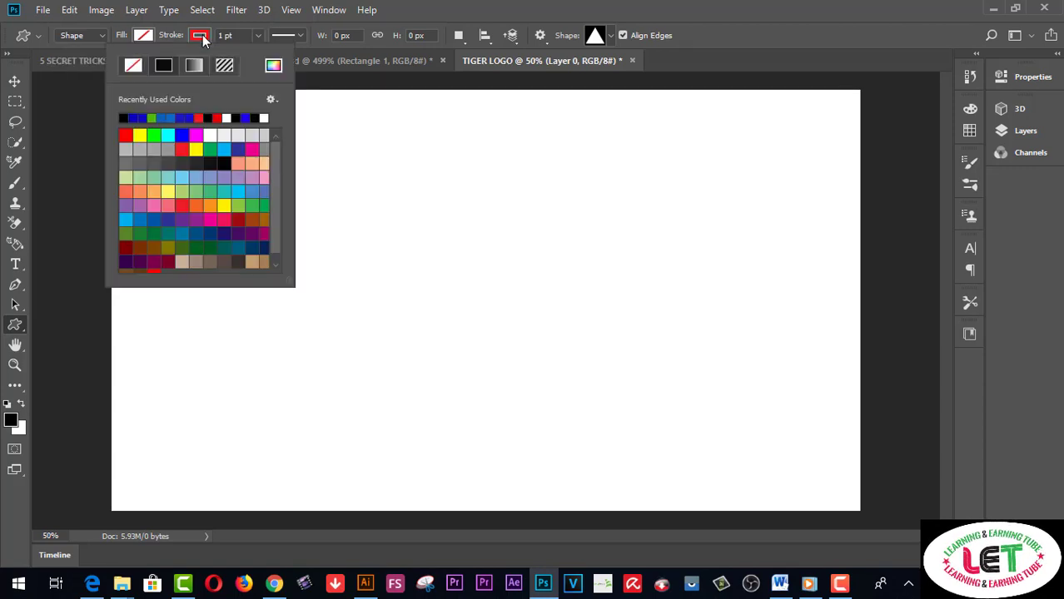
{"action": "left_click", "coordinate": [224, 162]}
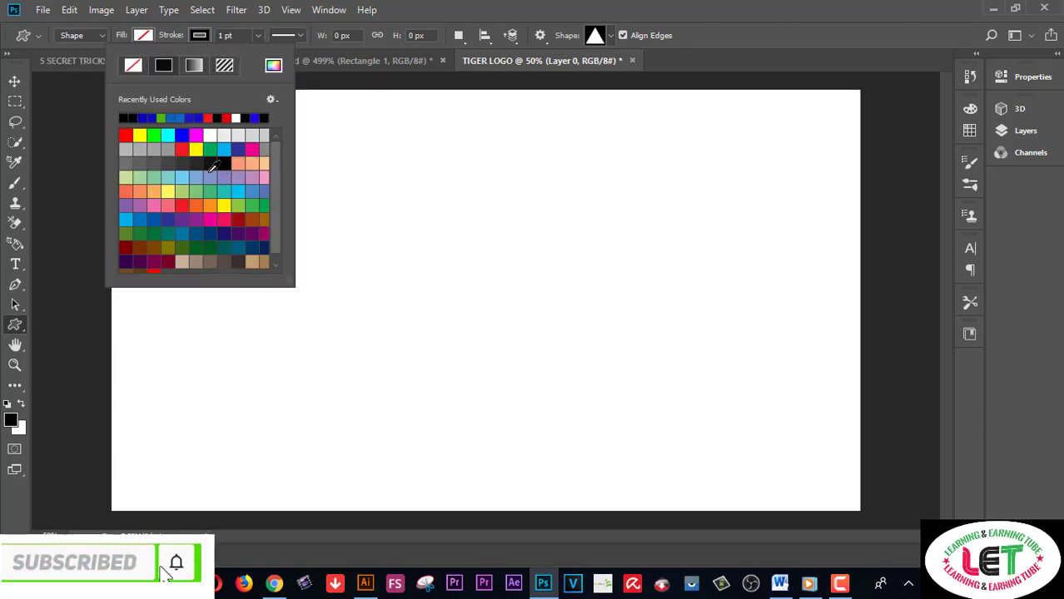
{"action": "left_click", "coordinate": [211, 164]}
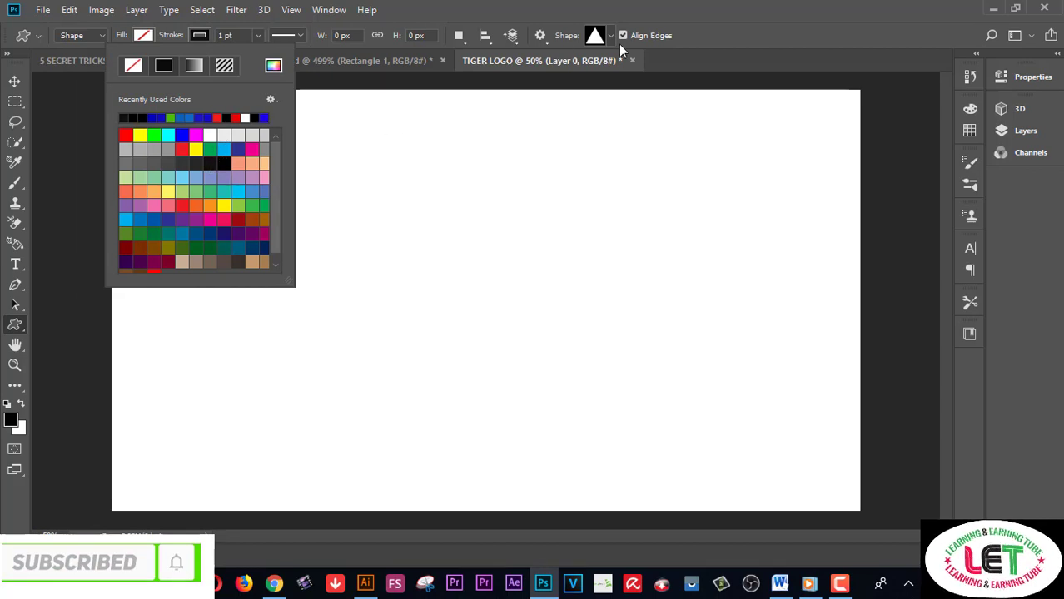
{"action": "left_click", "coordinate": [594, 37]}
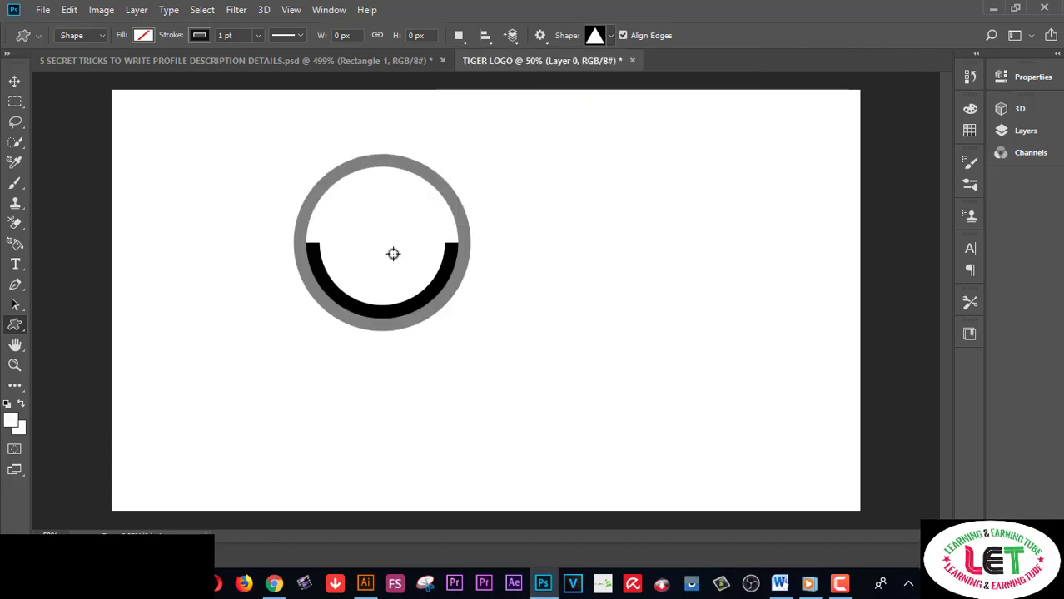
Draw the triangle at the canvas centre and type stroke widths of 5, then 10 pt.
{"action": "left_click_drag", "start_coordinate": [403, 215], "coordinate": [613, 400]}
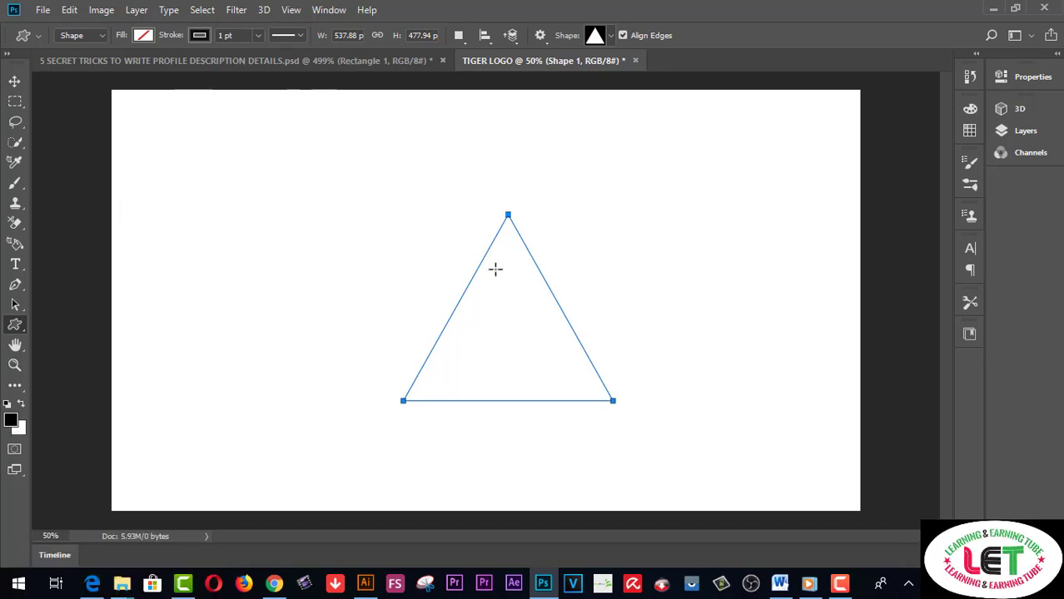
{"action": "double_click", "coordinate": [223, 35]}
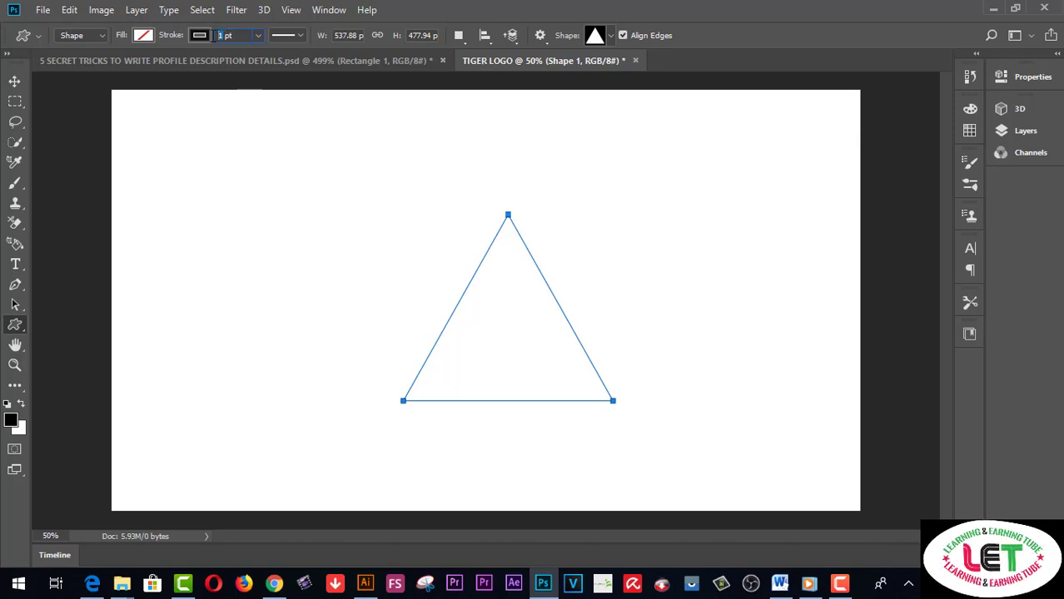
{"action": "type", "text": "5"}
{"action": "key", "text": "Return"}
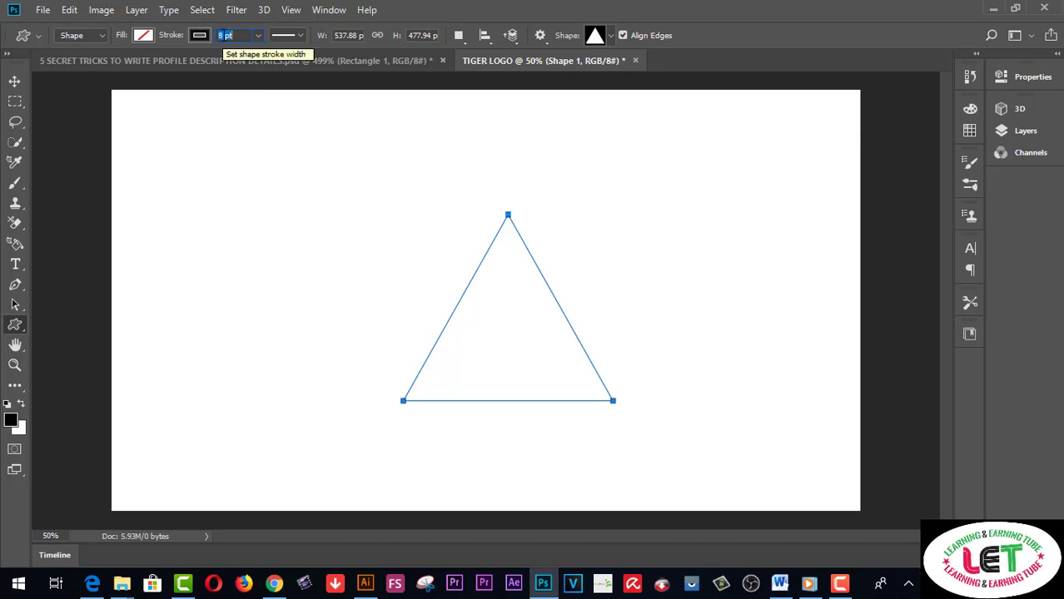
{"action": "type", "text": "10"}
{"action": "key", "text": "Return"}
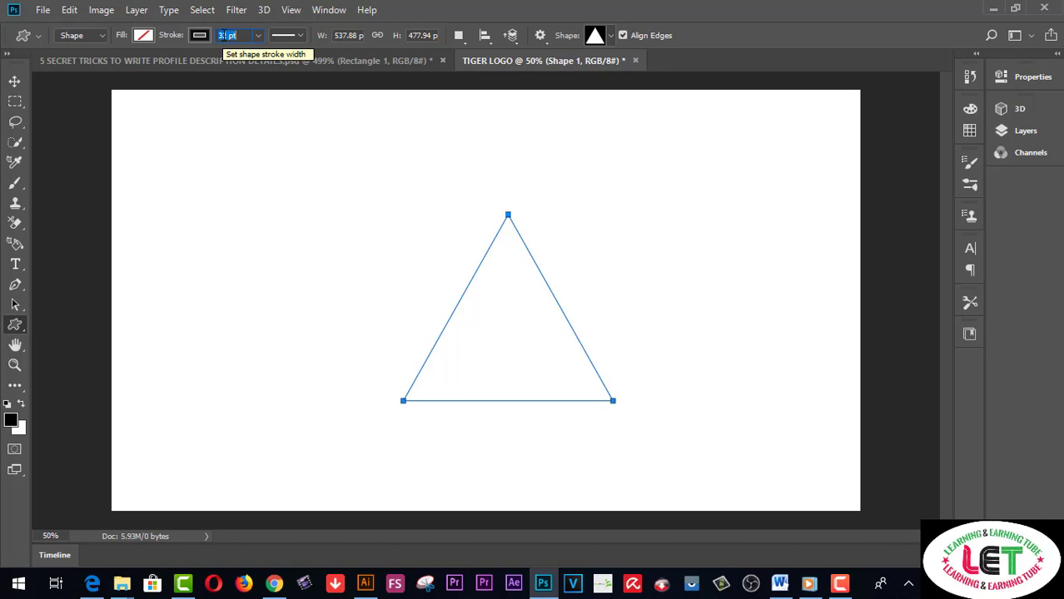
Drag the stroke width slider to settle the triangle outline at about 14 pt.
{"action": "left_click", "coordinate": [258, 35]}
{"action": "left_click", "coordinate": [257, 54]}
{"action": "left_click_drag", "start_coordinate": [258, 54], "coordinate": [239, 54]}
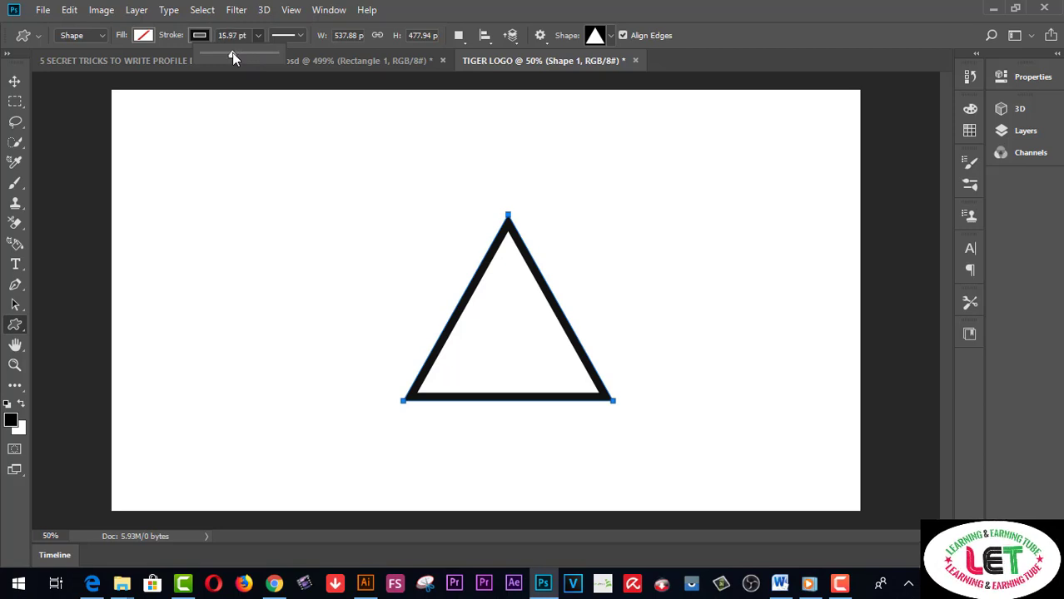
{"action": "left_click_drag", "start_coordinate": [232, 52], "coordinate": [227, 52]}
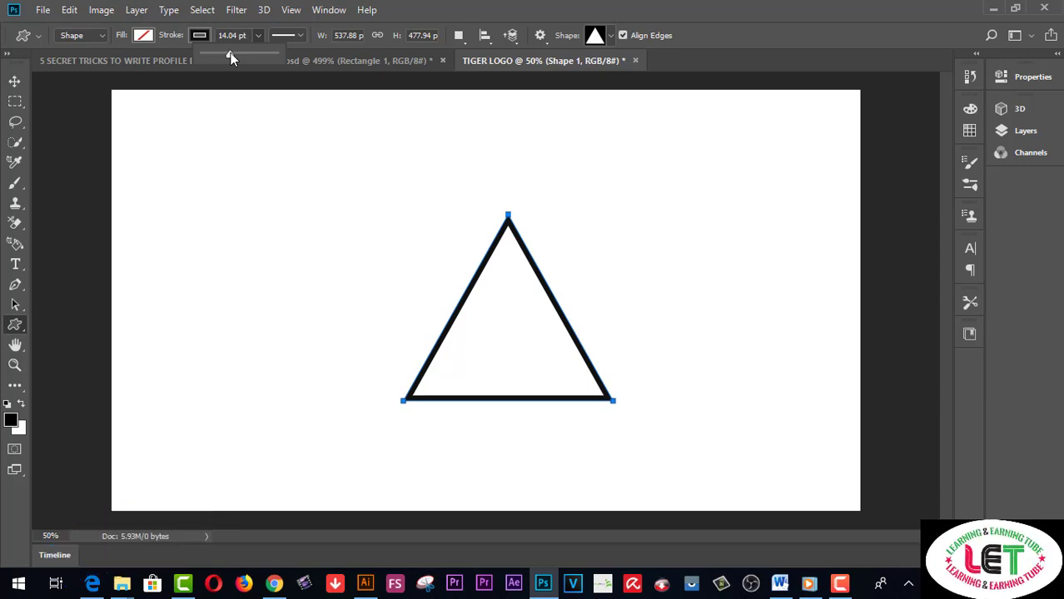
{"action": "left_click", "coordinate": [14, 80]}
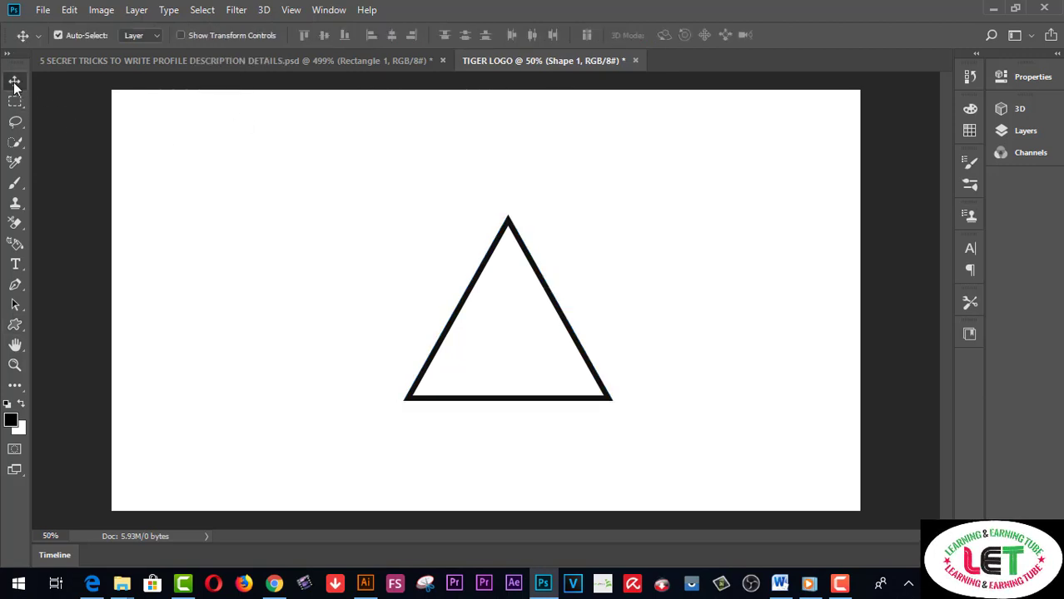
Show Shape 1 and Layer 0 in Layers, zoom the triangle to 100%, and start Free Transform.
{"action": "left_click", "coordinate": [1022, 131]}
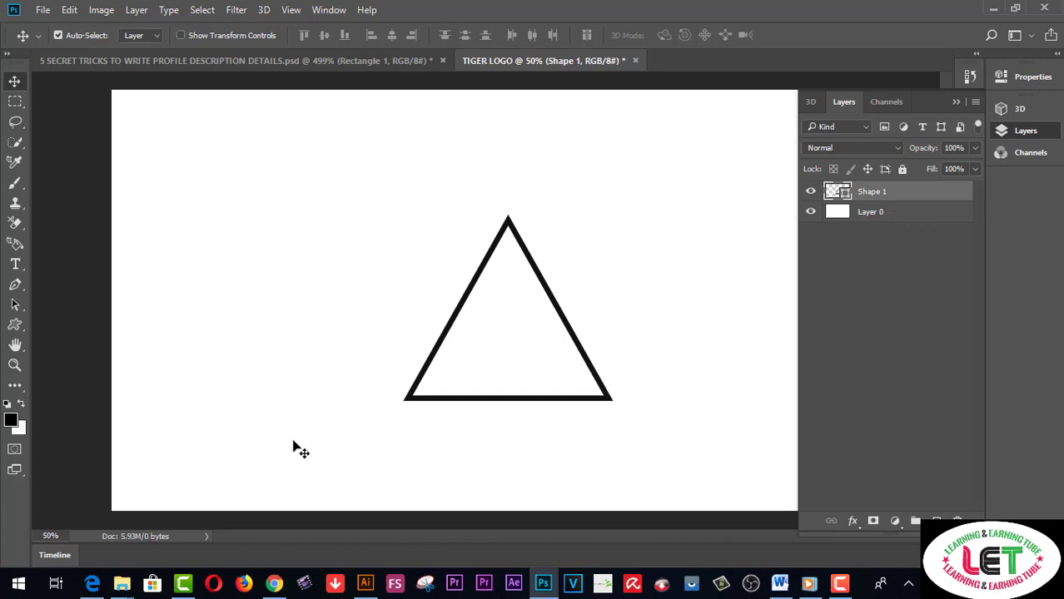
{"action": "left_click", "coordinate": [15, 365]}
{"action": "left_click", "coordinate": [570, 386]}
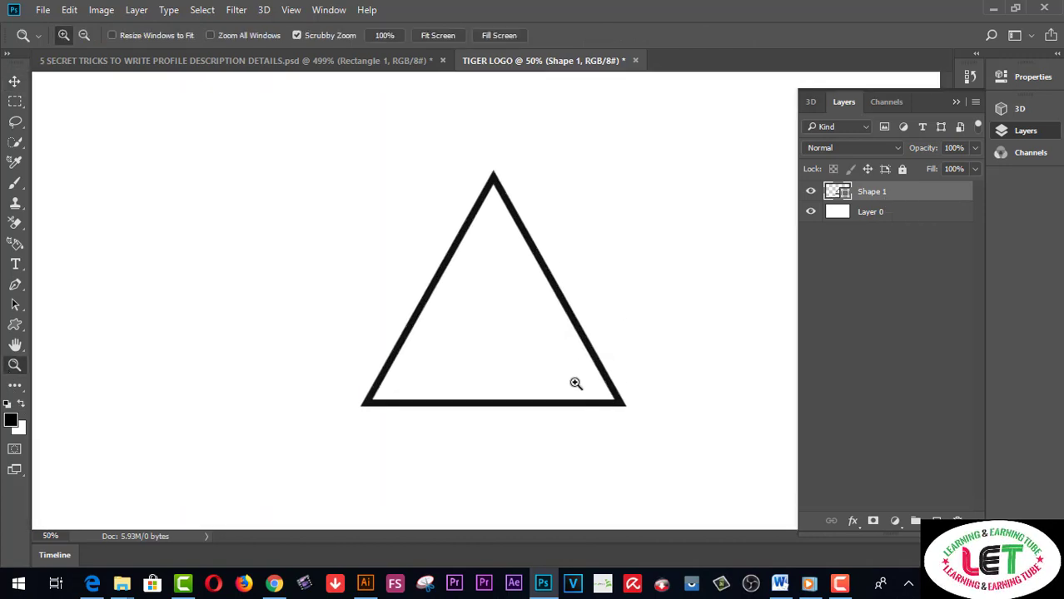
{"action": "left_click", "coordinate": [577, 368]}
{"action": "scroll", "coordinate": [577, 369], "scroll_direction": "up", "scroll_amount": 3}
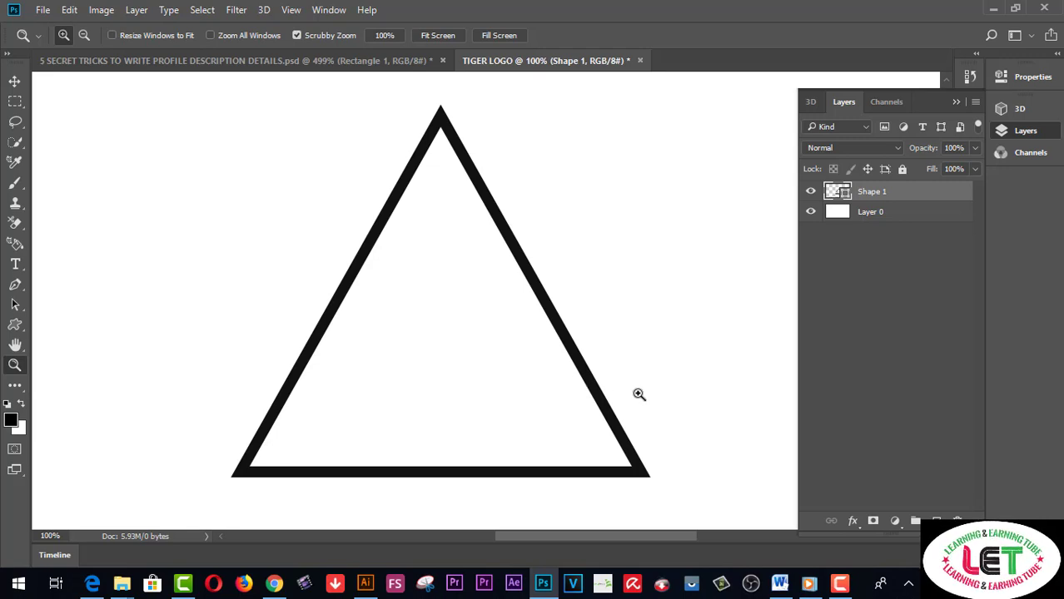
{"action": "key", "text": "ctrl+t"}
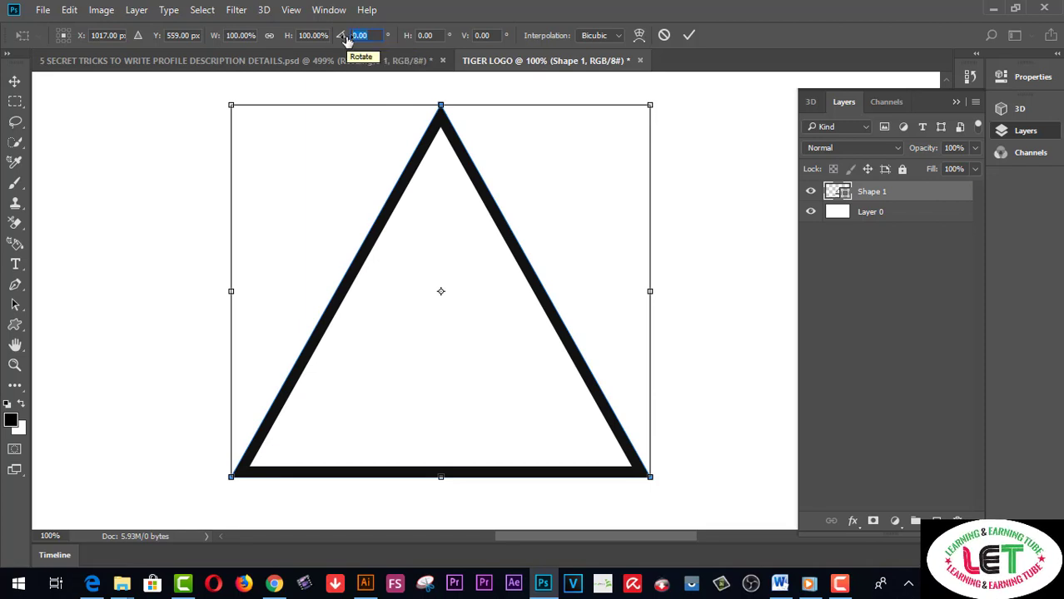
Rotate the triangle 180° to point downward, apply it, and nudge it lower.
{"action": "type", "text": "180"}
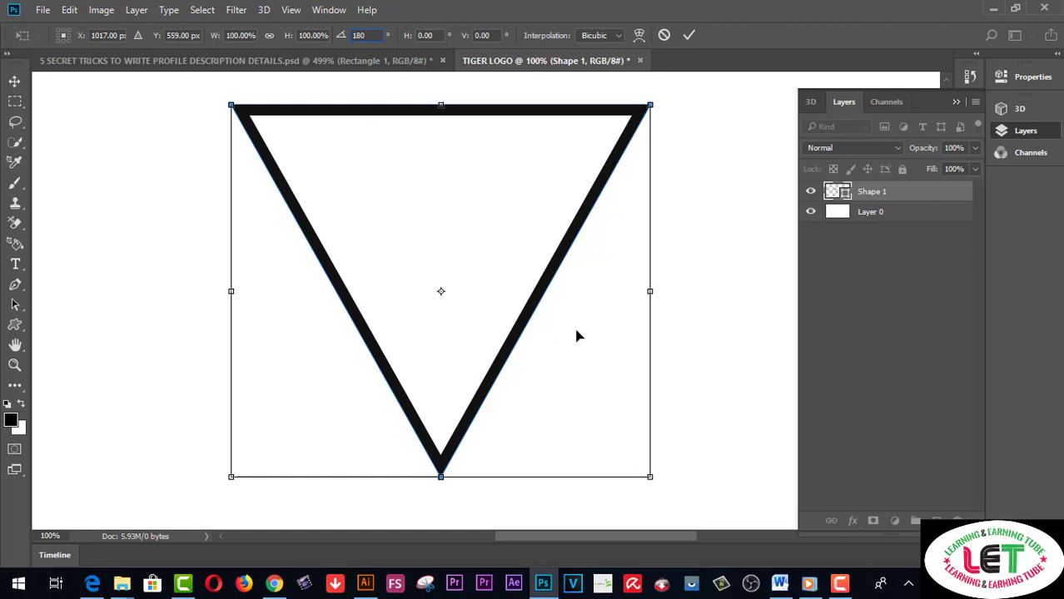
{"action": "left_click", "coordinate": [14, 82]}
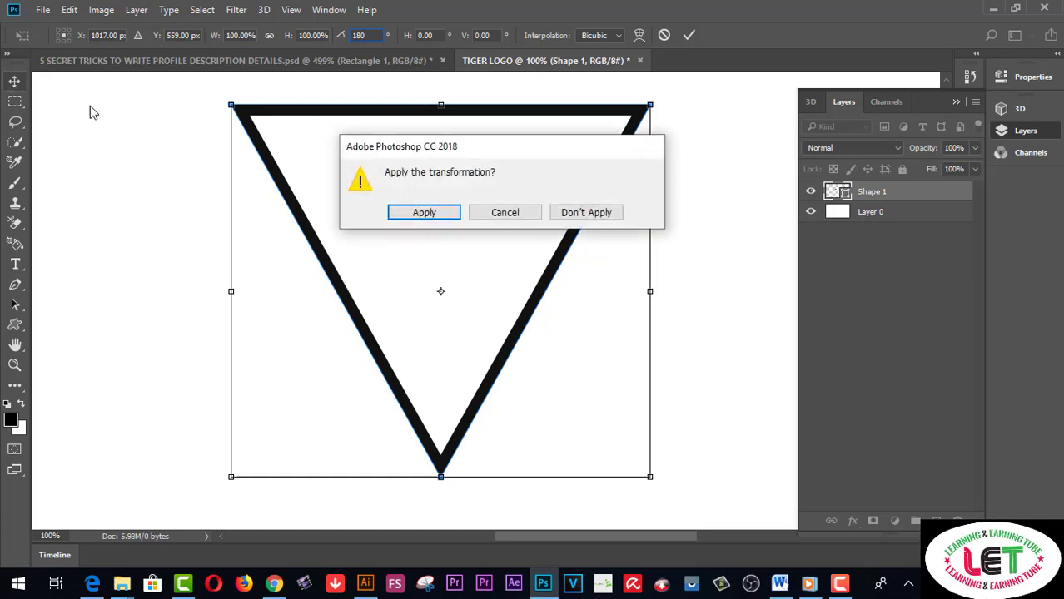
{"action": "left_click", "coordinate": [403, 213]}
{"action": "key", "text": "shift+Down"}
{"action": "key", "text": "shift+Down"}
{"action": "key", "text": "shift+Down"}
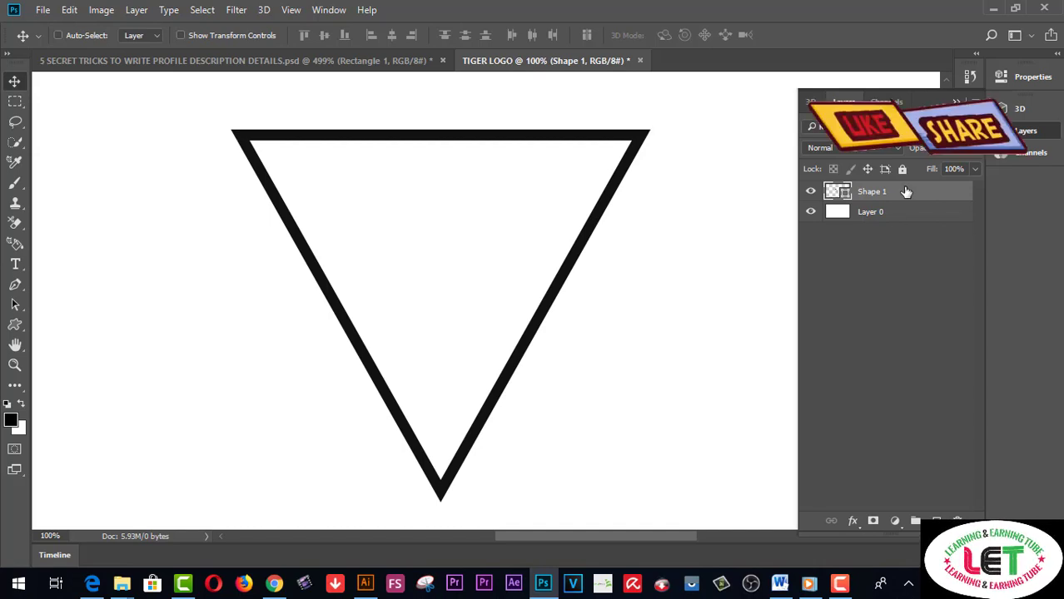
Duplicate the triangle layer and add bold TIGER text in Tw Cen MT Condensed 72 pt inside it.
{"action": "key", "text": "ctrl+j"}
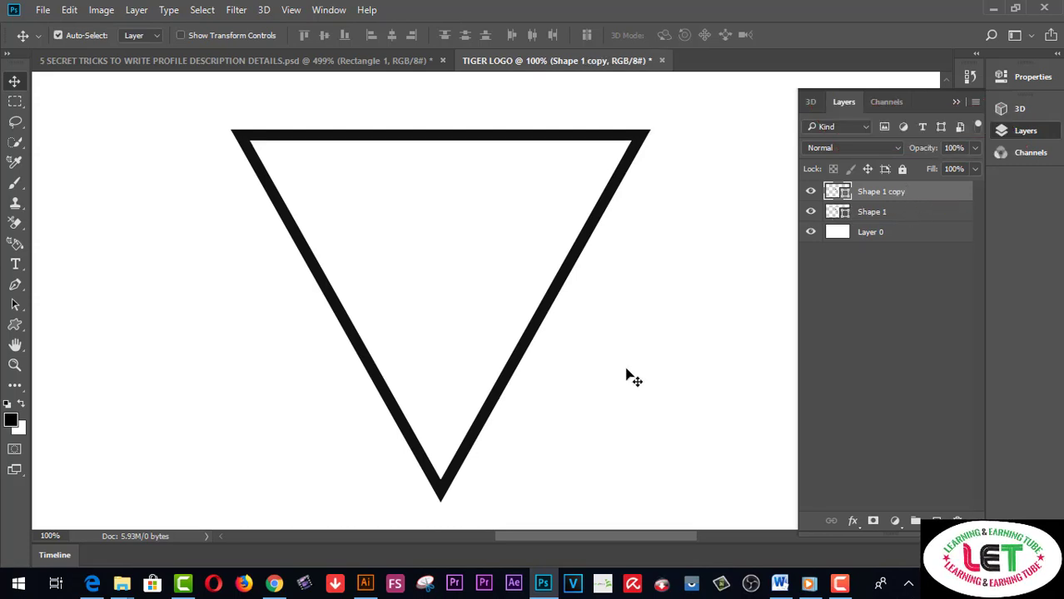
{"action": "left_click", "coordinate": [15, 264]}
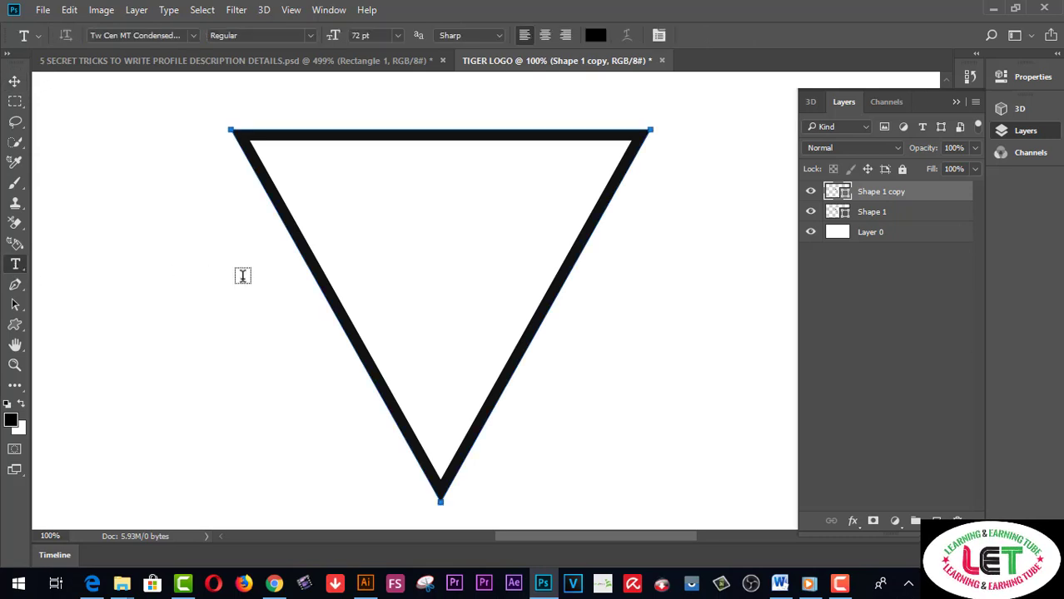
{"action": "left_click", "coordinate": [292, 286]}
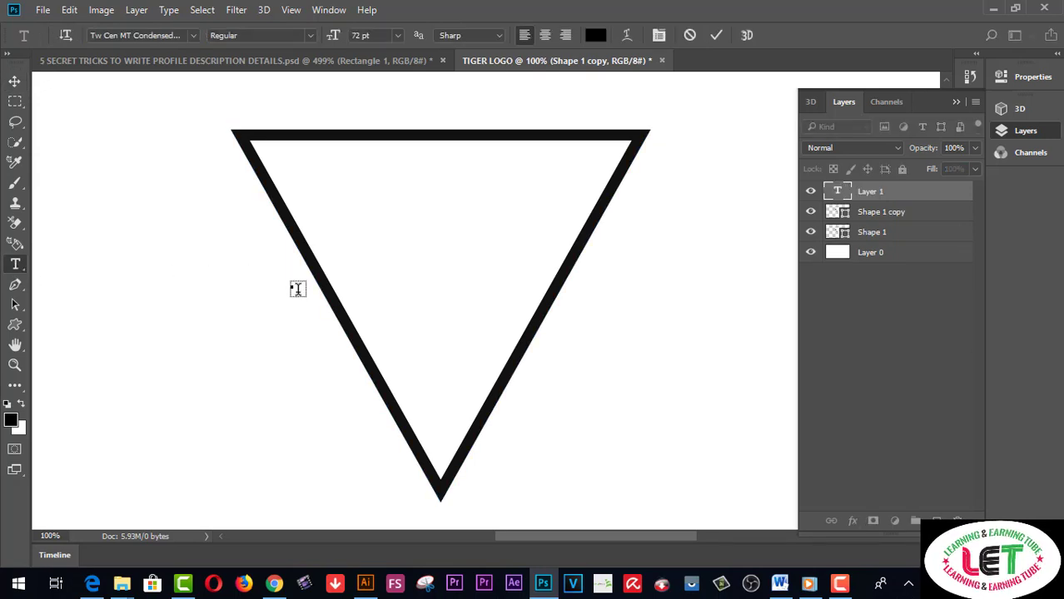
{"action": "type", "text": "TI"}
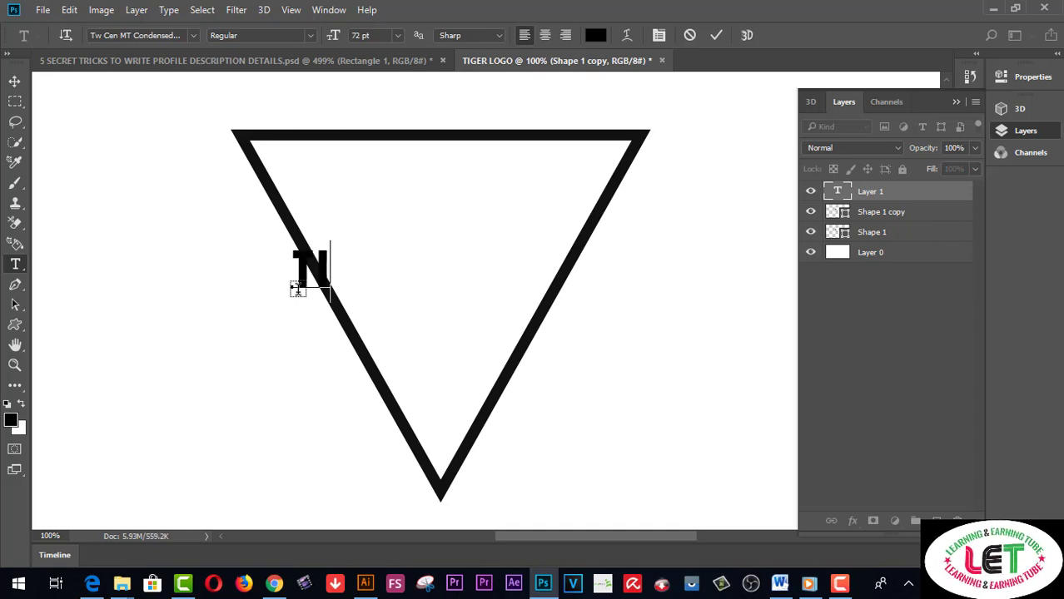
{"action": "type", "text": "GER"}
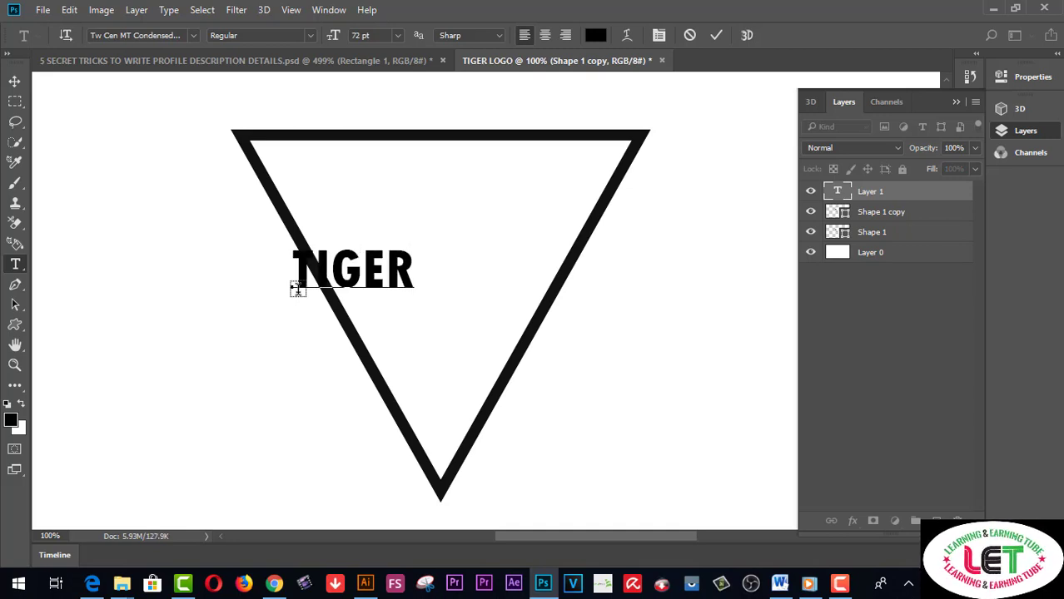
{"action": "left_click_drag", "start_coordinate": [414, 273], "coordinate": [279, 272]}
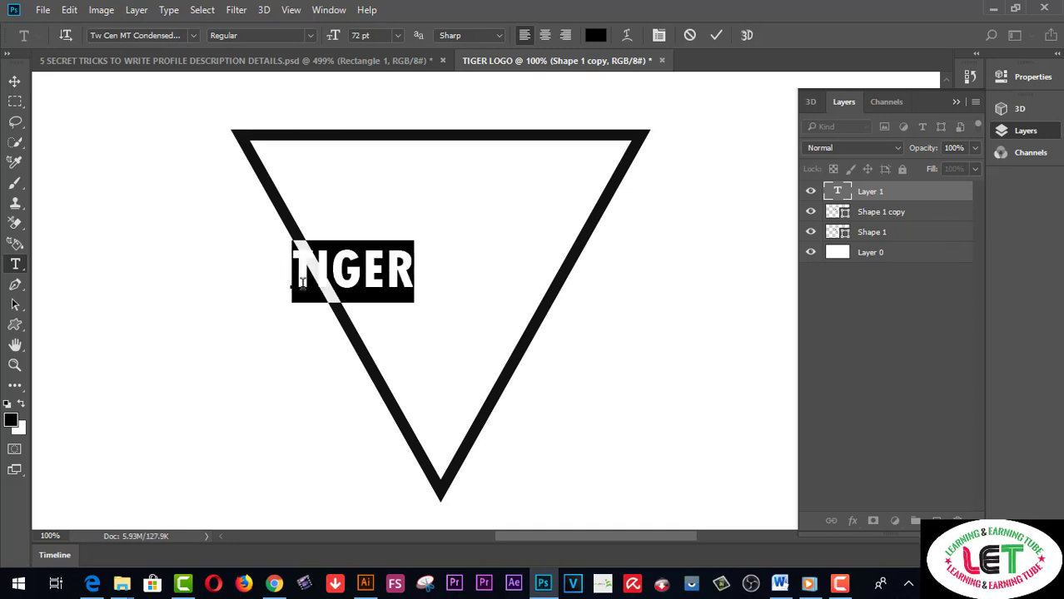
{"action": "key", "text": "ctrl"}
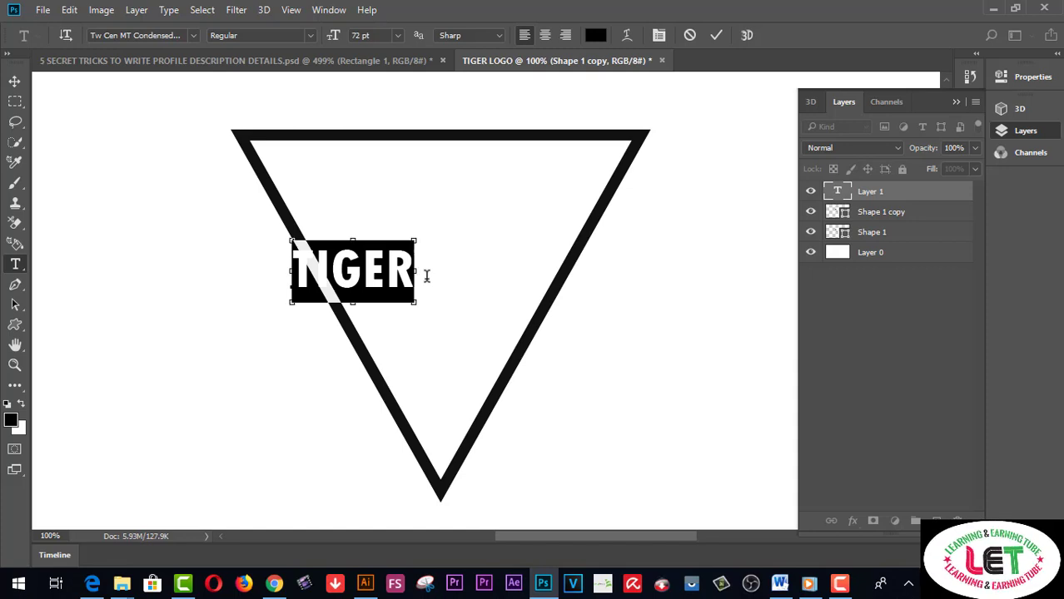
{"action": "key", "text": "ctrl+t"}
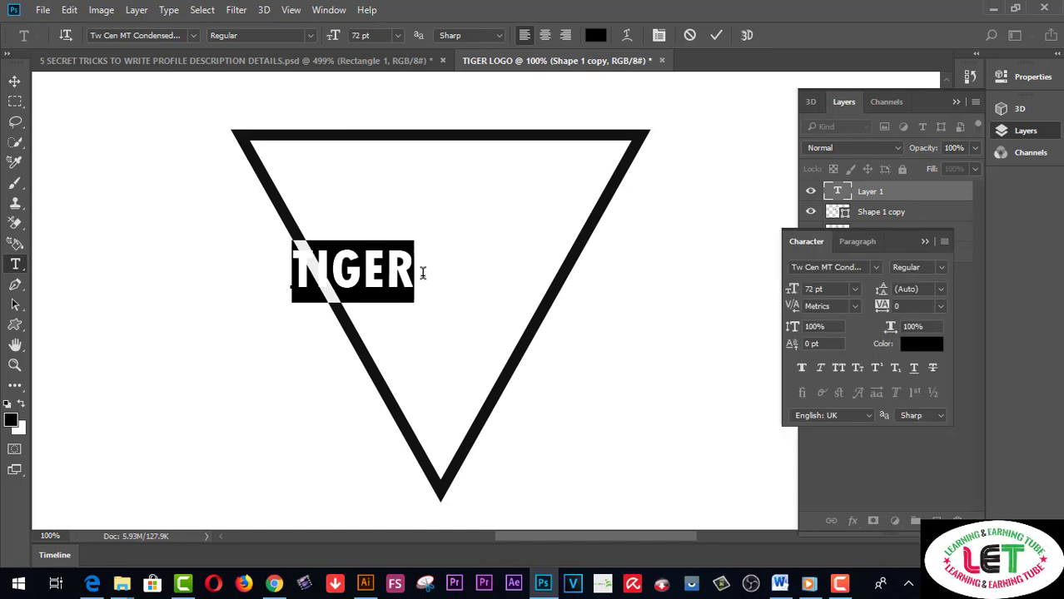
{"action": "key", "text": "ctrl+t"}
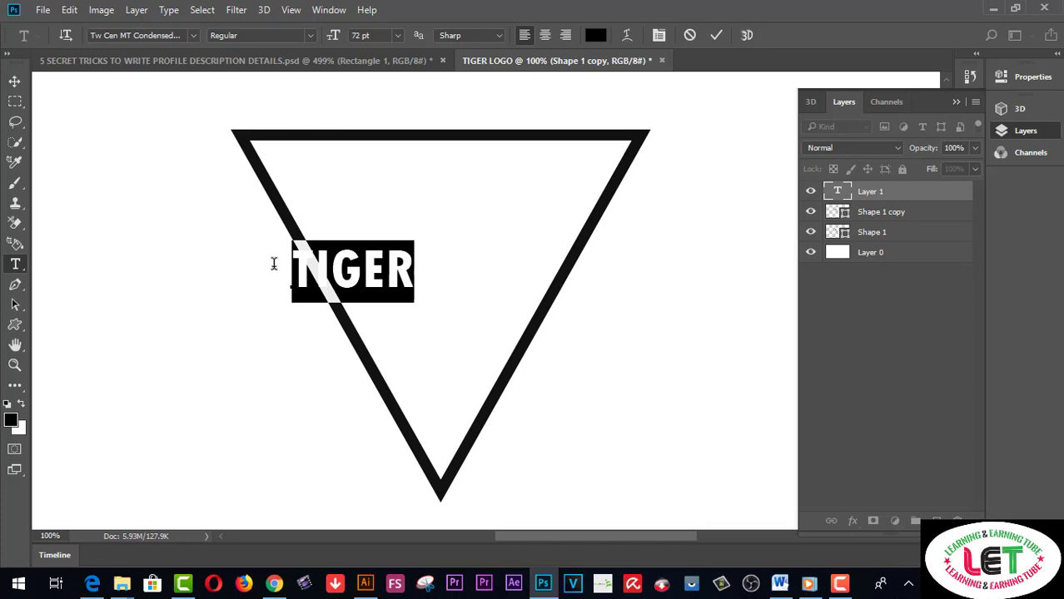
{"action": "left_click", "coordinate": [14, 81]}
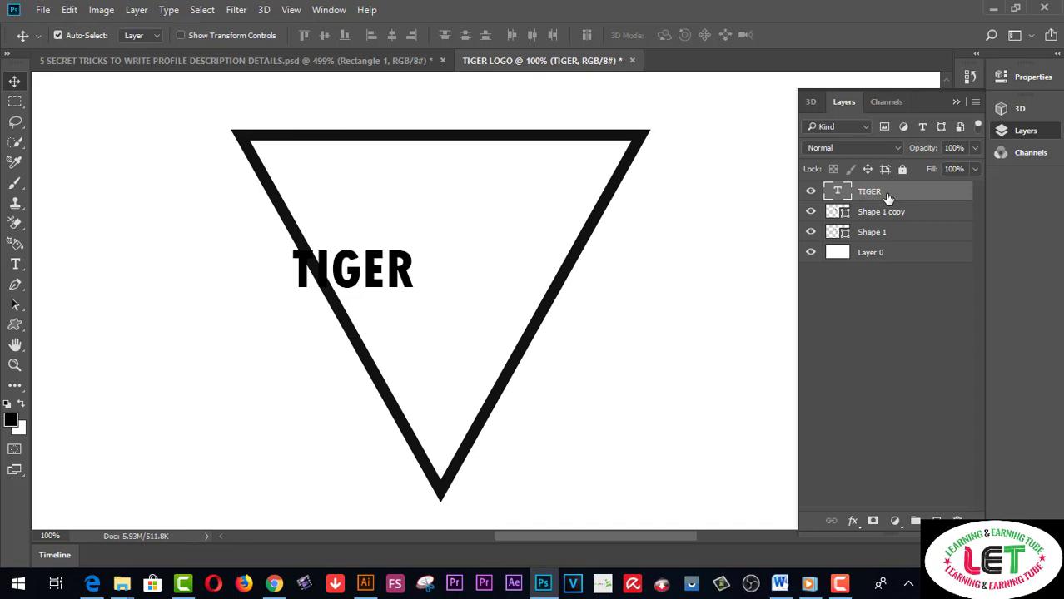
Stretch TIGER to about 267% width and 141% height across the triangle, then apply the transform.
{"action": "key", "text": "ctrl+t"}
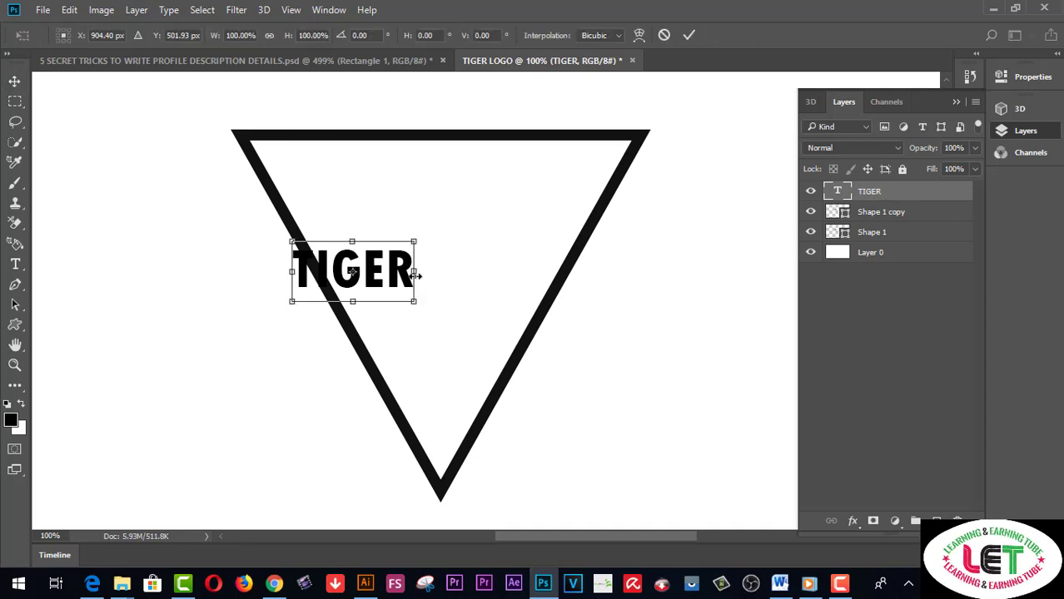
{"action": "left_click_drag", "start_coordinate": [414, 275], "coordinate": [567, 284]}
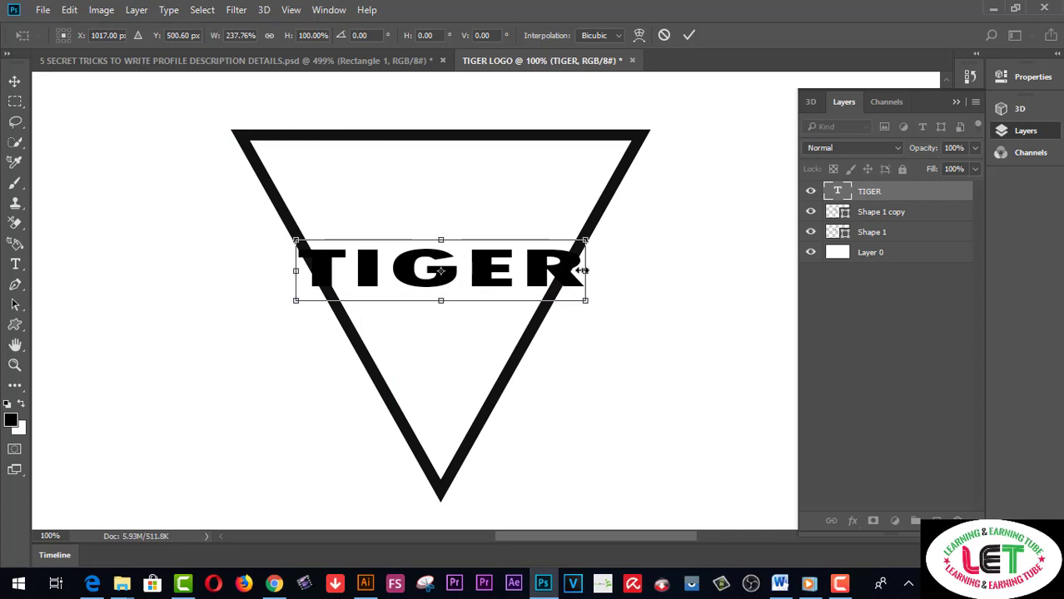
{"action": "left_click_drag", "start_coordinate": [583, 271], "coordinate": [613, 272]}
{"action": "left_click_drag", "start_coordinate": [440, 300], "coordinate": [446, 326]}
{"action": "left_click_drag", "start_coordinate": [549, 289], "coordinate": [550, 294]}
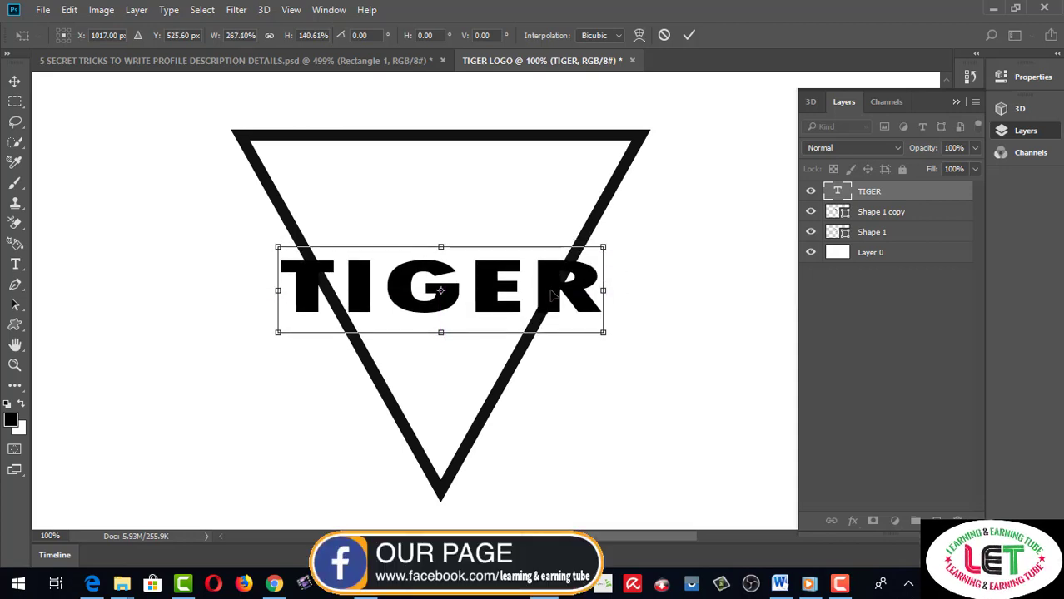
{"action": "key", "text": "Left"}
{"action": "key", "text": "Left"}
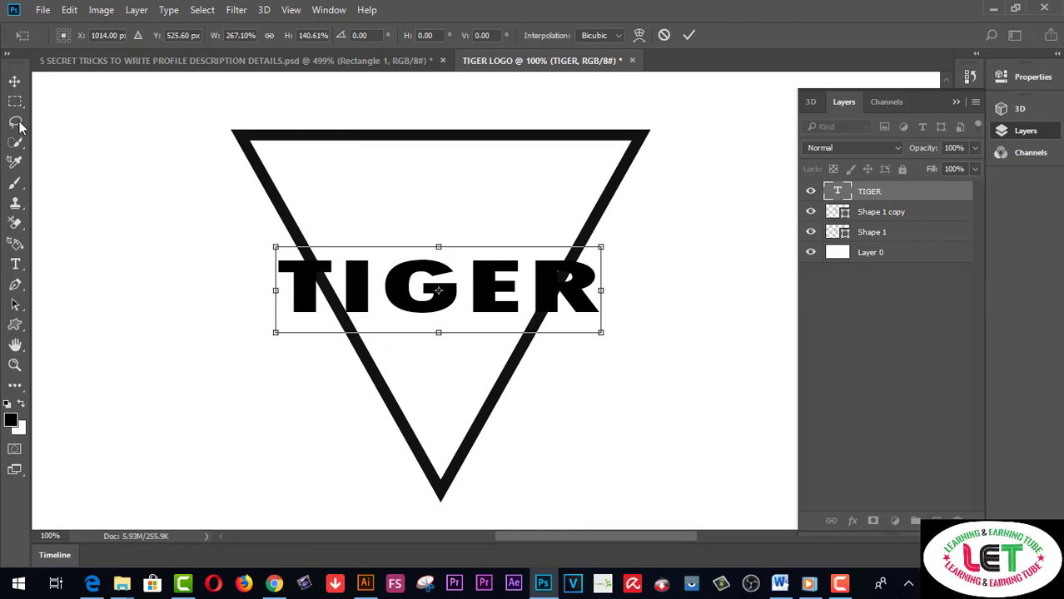
{"action": "left_click", "coordinate": [17, 81]}
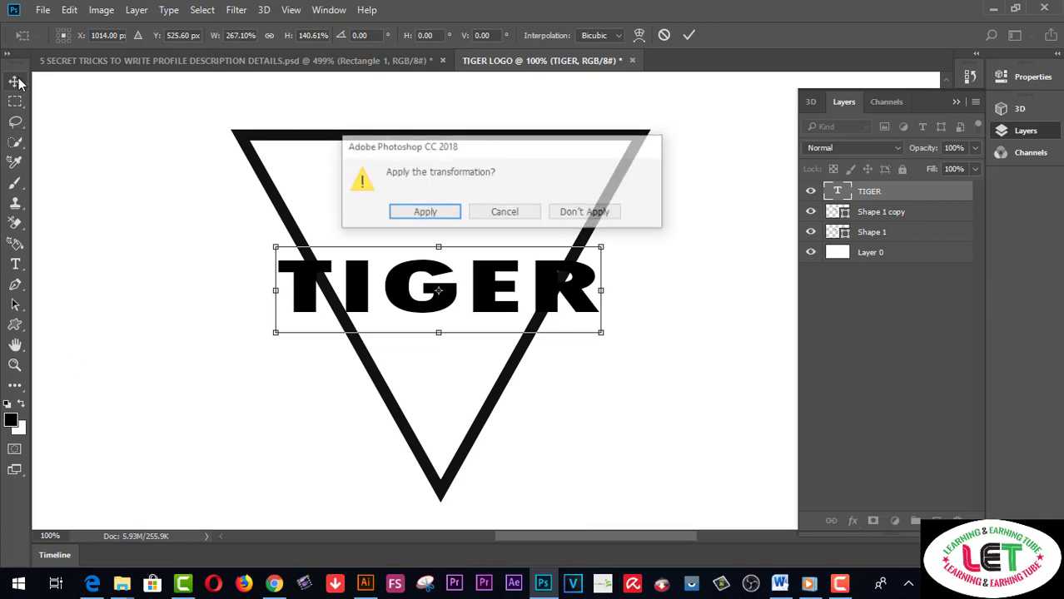
{"action": "left_click", "coordinate": [419, 216]}
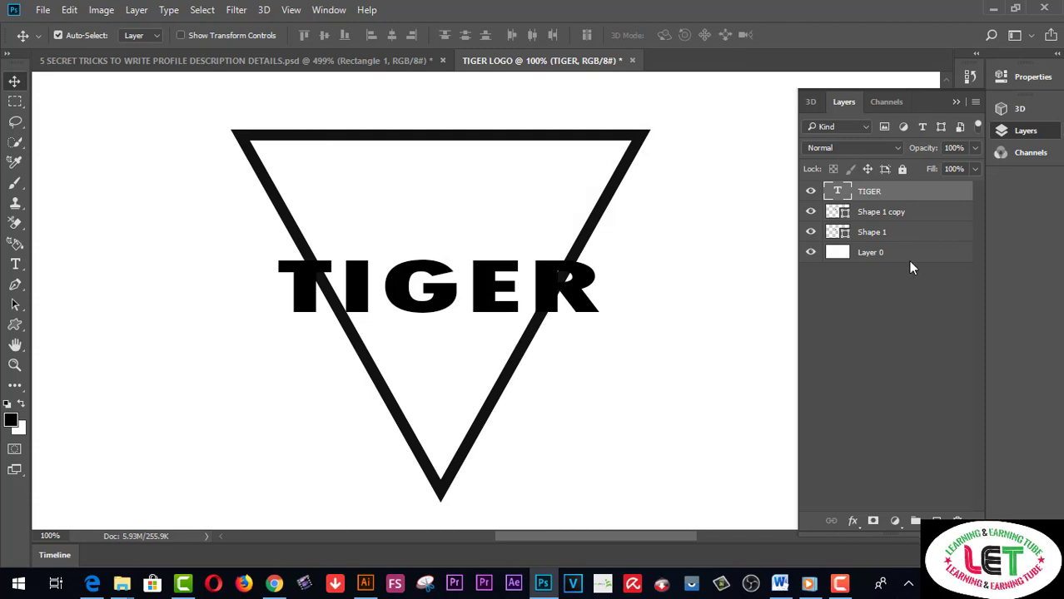
Rasterize the Shape 1 copy triangle layer into pixels.
{"action": "left_click", "coordinate": [901, 220]}
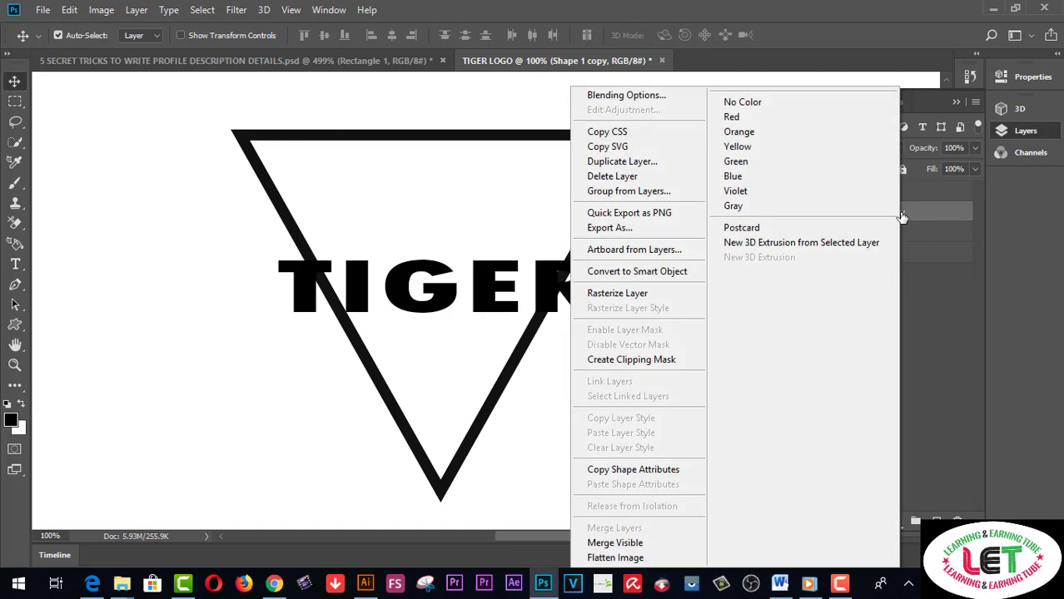
{"action": "left_click", "coordinate": [624, 293]}
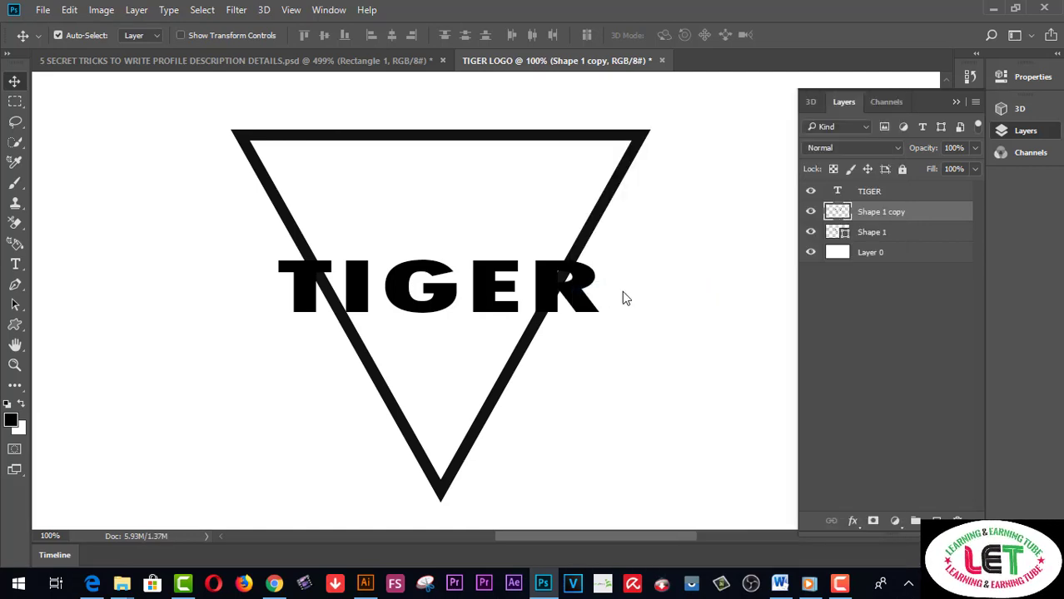
{"action": "left_click", "coordinate": [15, 108]}
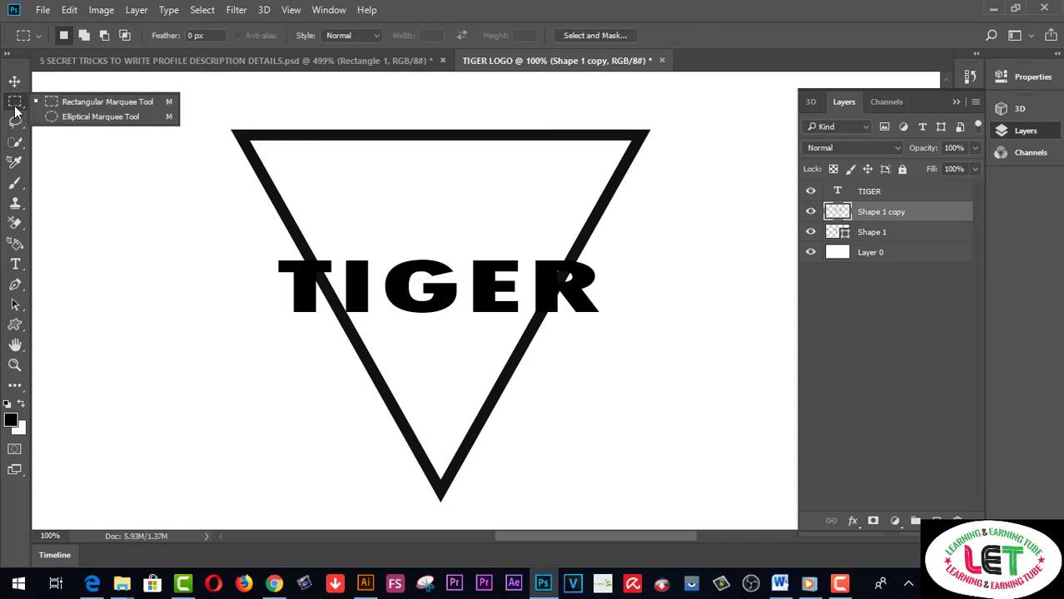
Clear a rectangle of triangle lines behind TIGER on Shape 1 copy and hide Shape 1.
{"action": "left_click", "coordinate": [70, 103]}
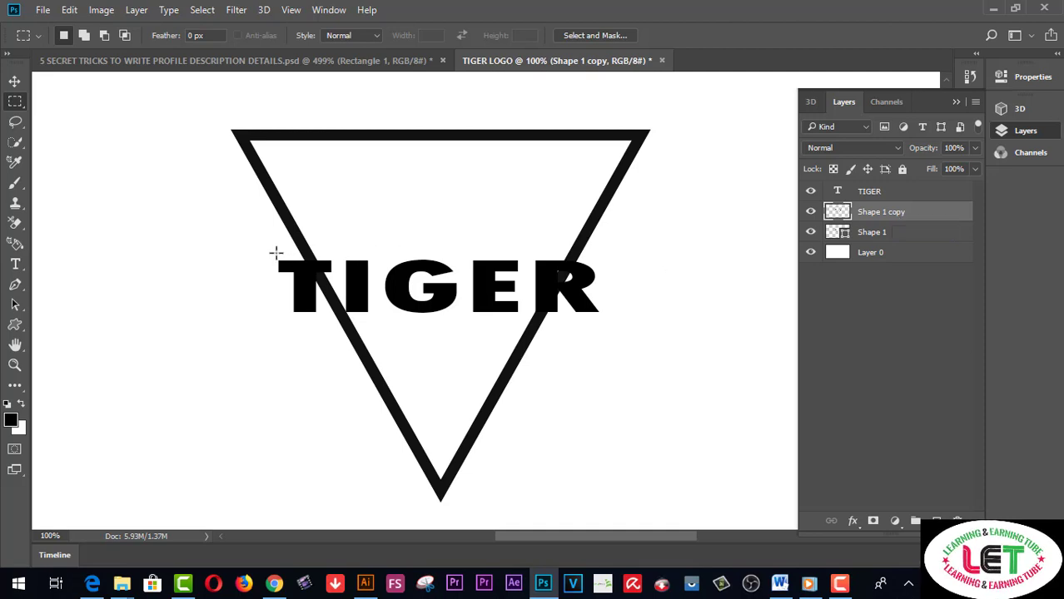
{"action": "mouse_move", "coordinate": [265, 252]}
{"action": "left_mouse_down"}
{"action": "mouse_move", "coordinate": [559, 326]}
{"action": "mouse_move", "coordinate": [605, 324]}
{"action": "left_mouse_up"}
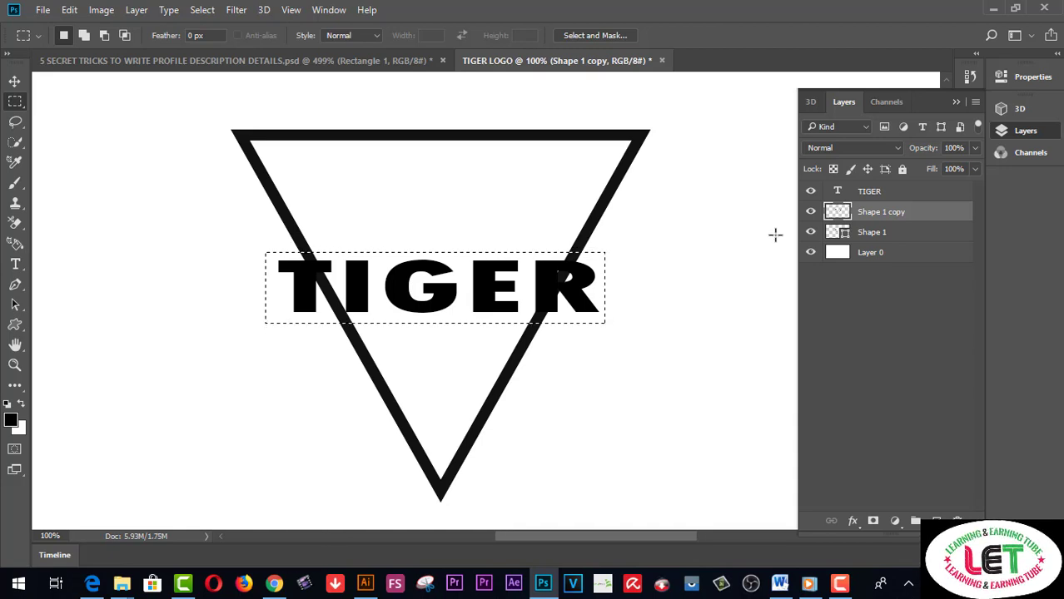
{"action": "left_click", "coordinate": [811, 233]}
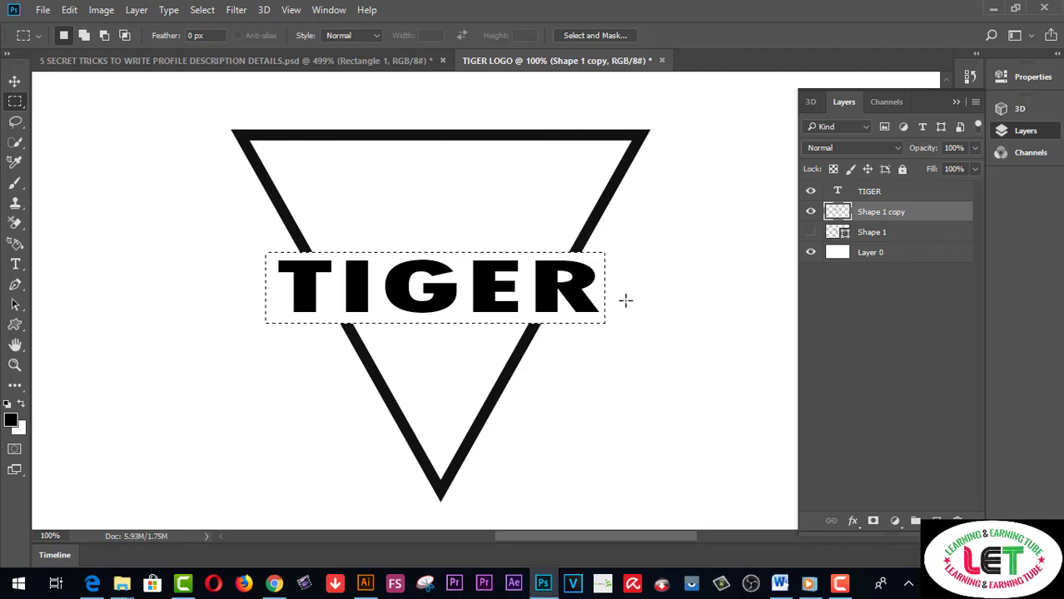
{"action": "key", "text": "ctrl+d"}
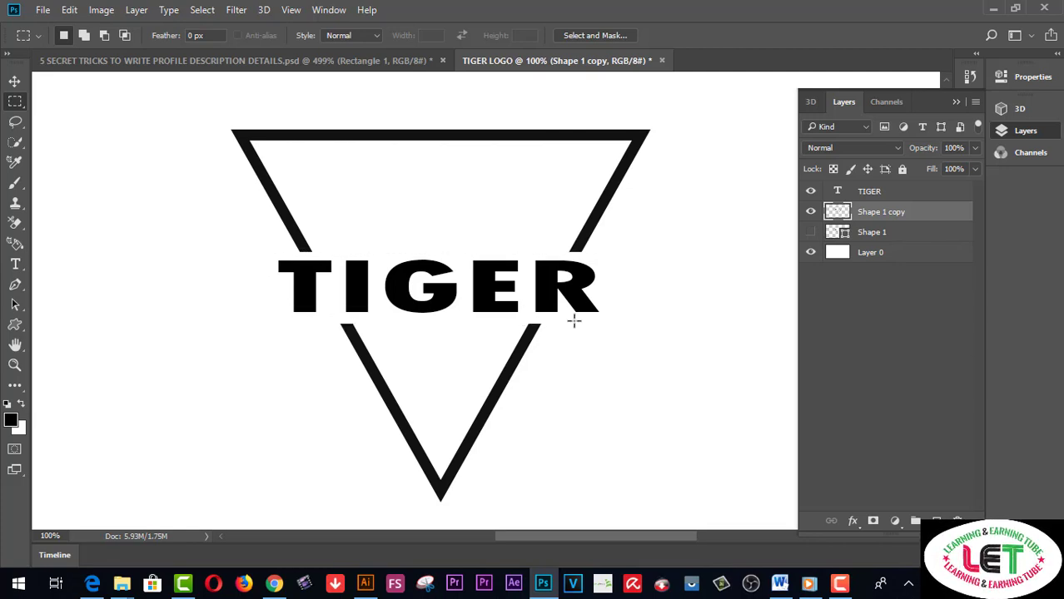
Delete the centre of the triangle's top bar on Shape 1 copy, keeping short corner stubs.
{"action": "scroll", "coordinate": [574, 321], "scroll_direction": "up", "scroll_amount": 2}
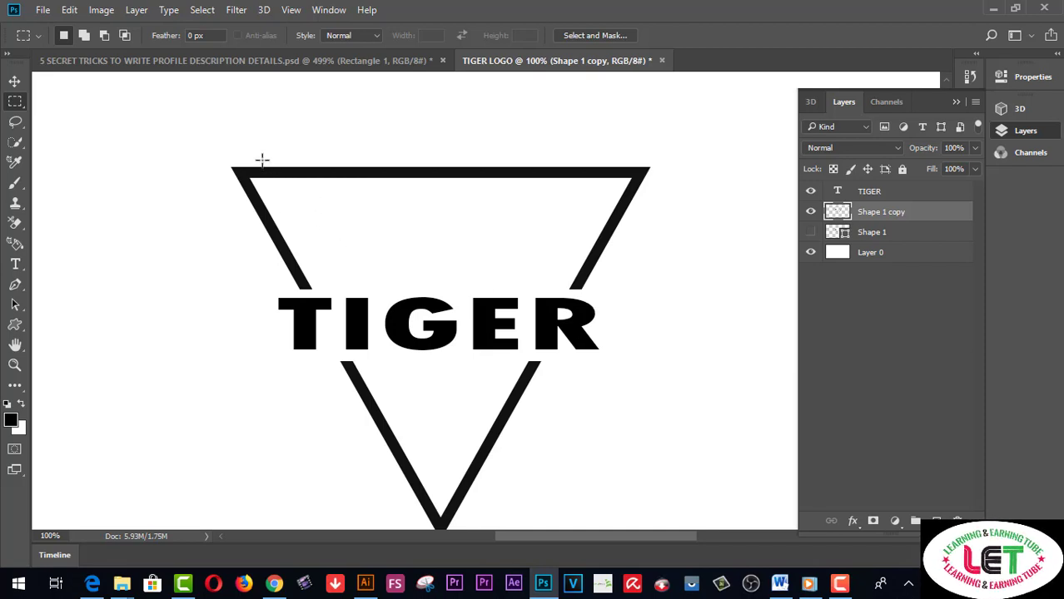
{"action": "left_click_drag", "start_coordinate": [262, 159], "coordinate": [623, 185]}
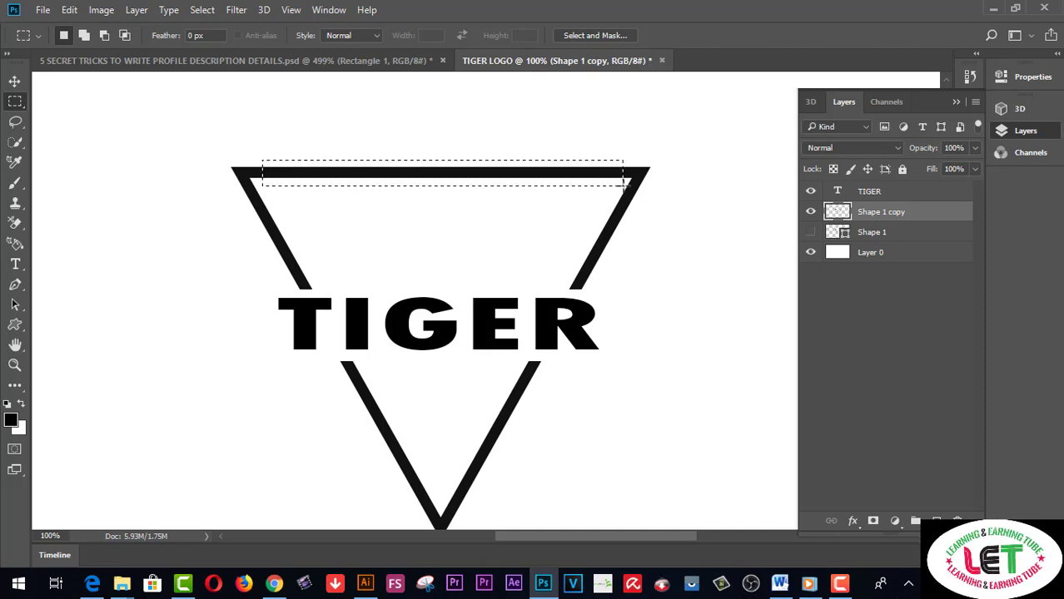
{"action": "key", "text": "Delete"}
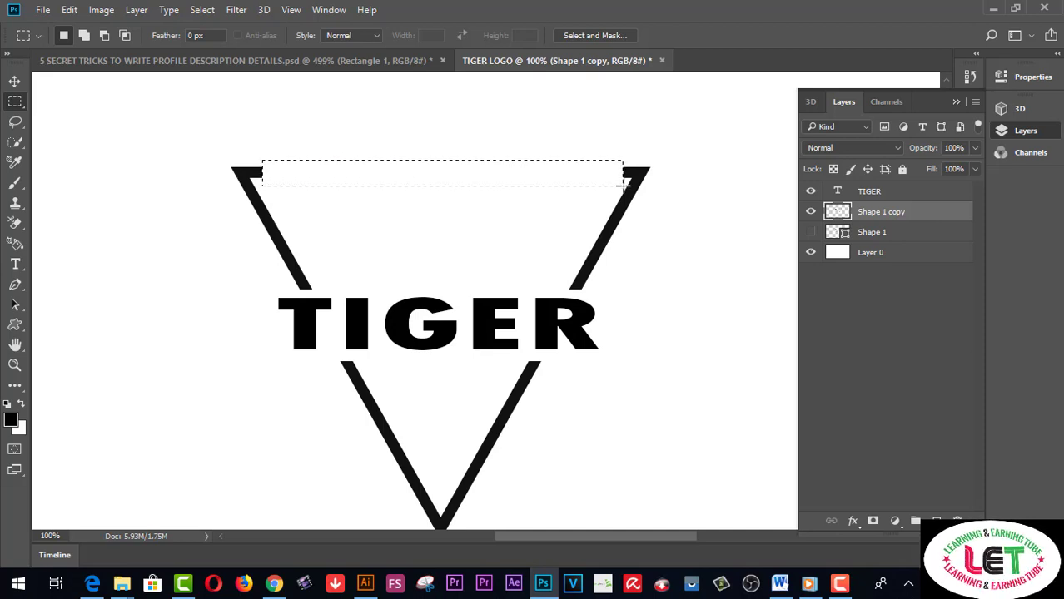
{"action": "key", "text": "ctrl+d"}
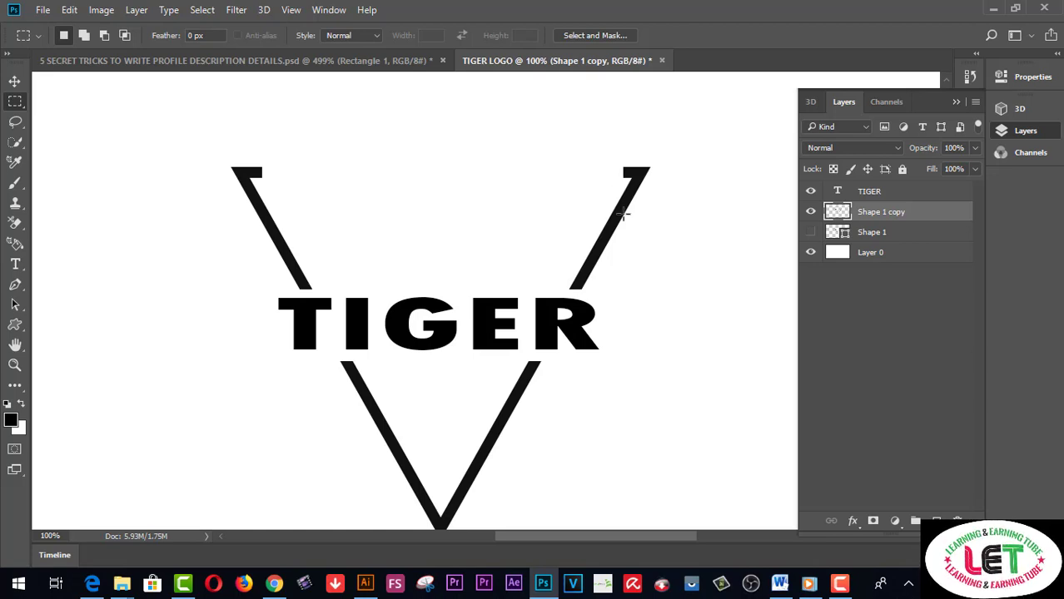
Switch to the Custom Shape tool, replace the shapes with the Ornaments set, and pick the flourish Ornament 5.
{"action": "left_click", "coordinate": [12, 327]}
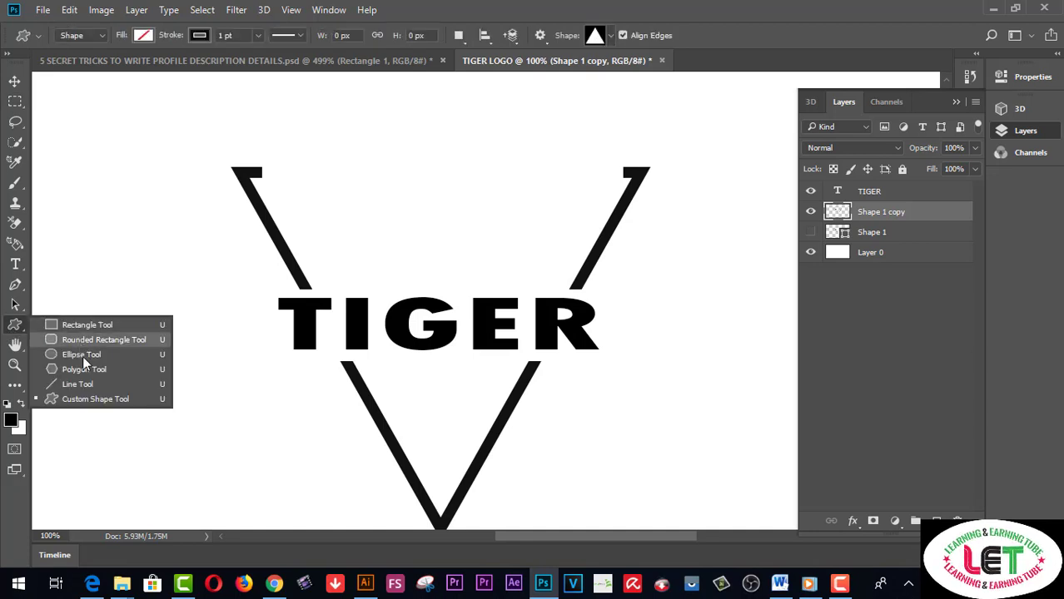
{"action": "left_click", "coordinate": [86, 400]}
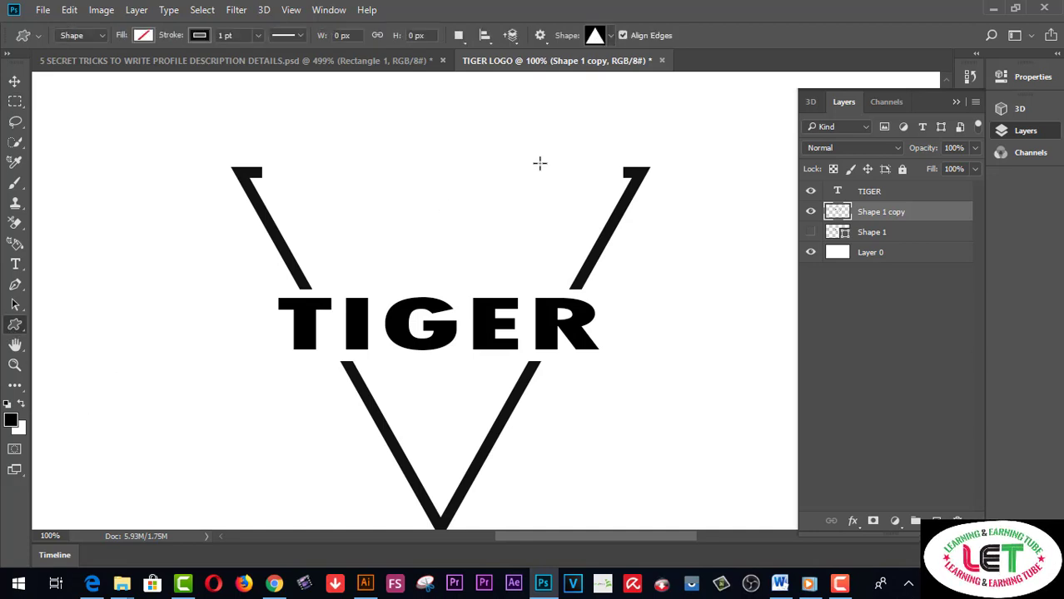
{"action": "left_click", "coordinate": [612, 37]}
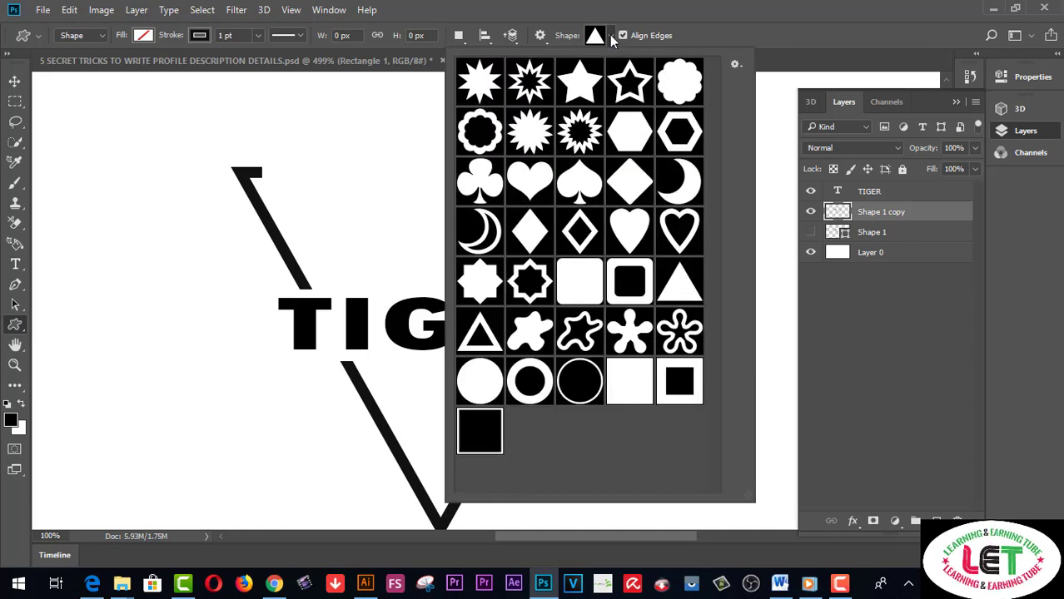
{"action": "left_click", "coordinate": [735, 66]}
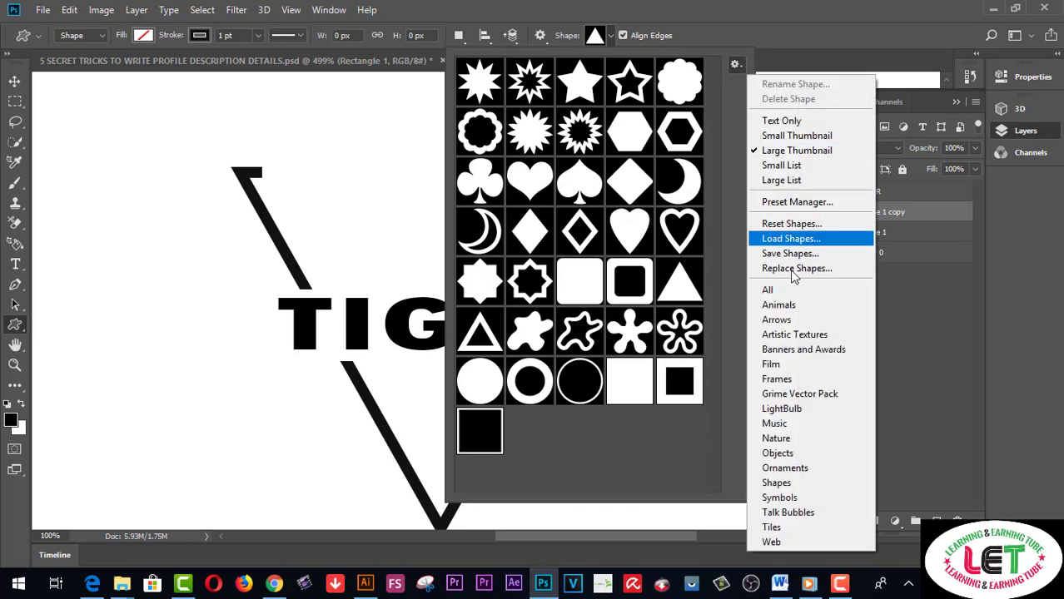
{"action": "left_click", "coordinate": [785, 469]}
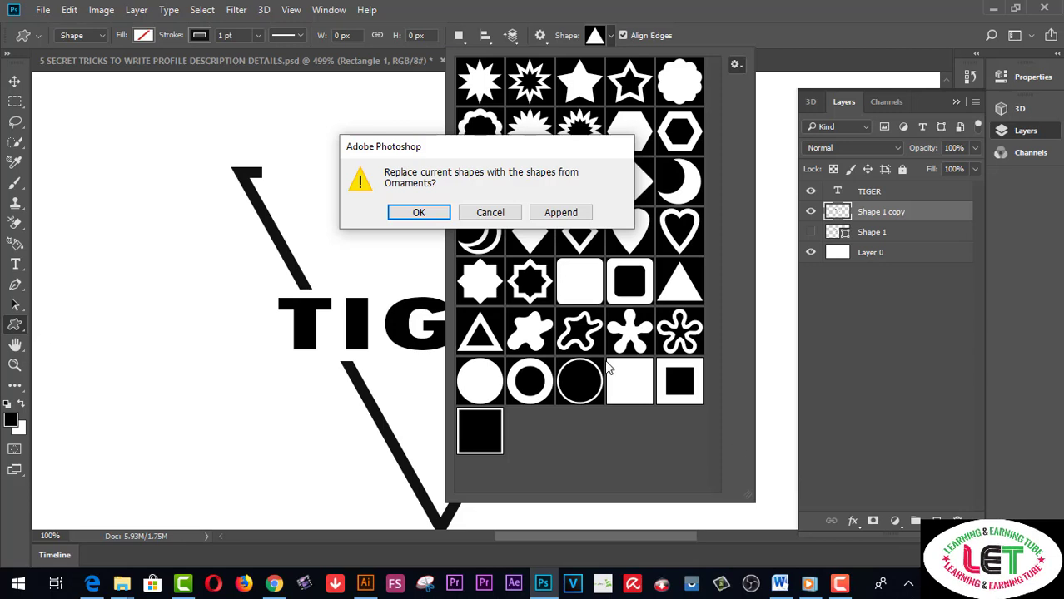
{"action": "left_click", "coordinate": [419, 213]}
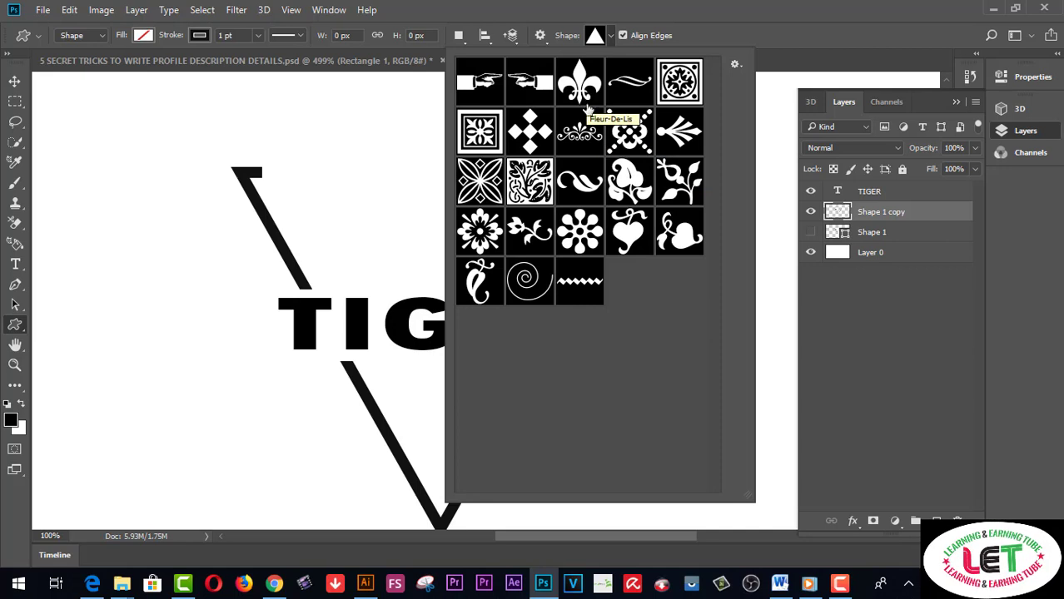
{"action": "left_click", "coordinate": [580, 139]}
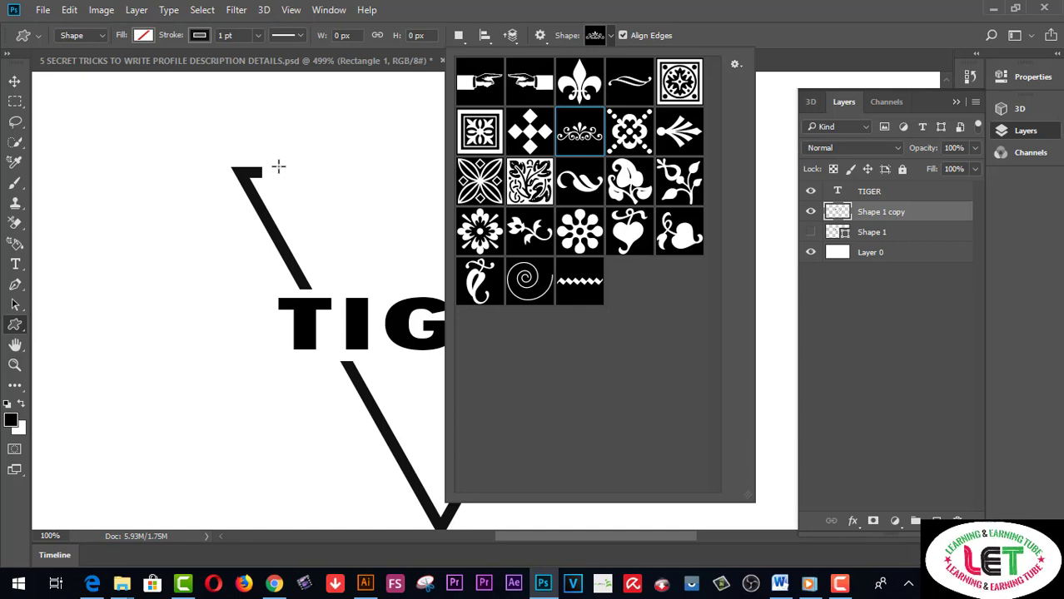
Draw the flourish ornament across the triangle's top in swapped colours as Shape 2.
{"action": "key", "text": "Escape"}
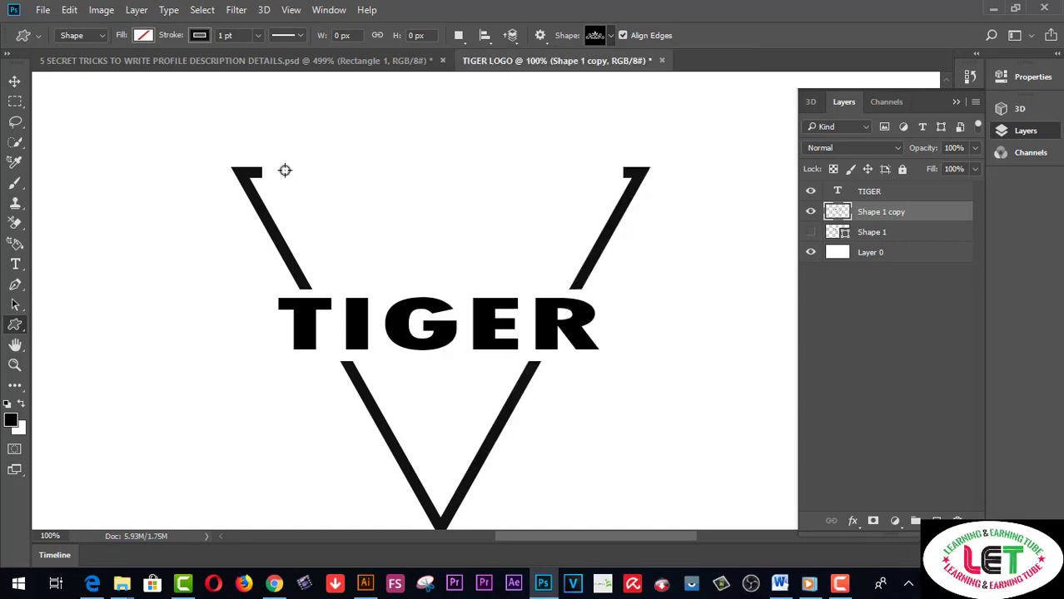
{"action": "key", "text": "x"}
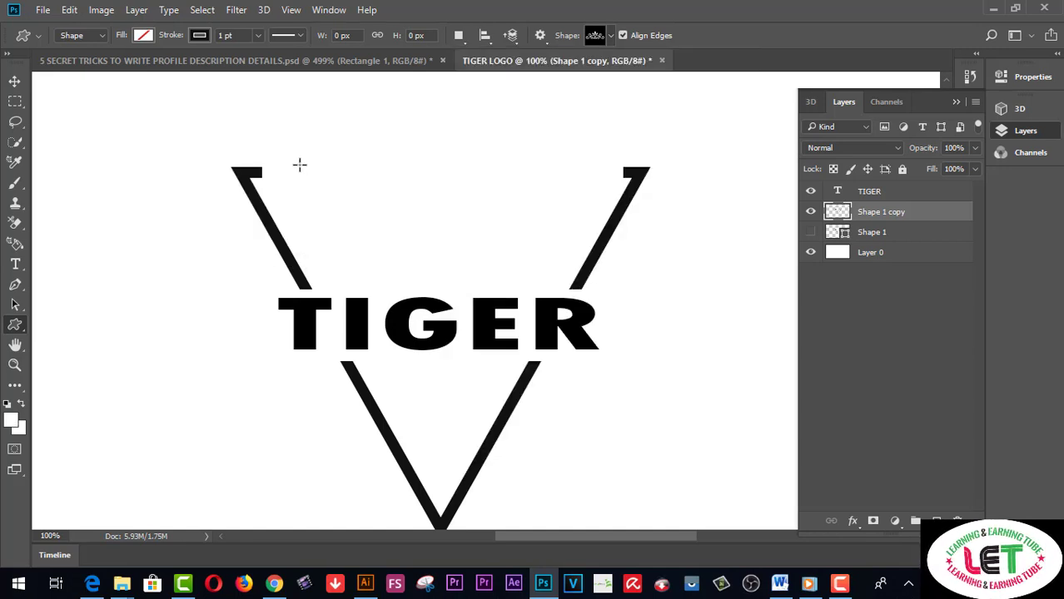
{"action": "left_click_drag", "start_coordinate": [283, 167], "coordinate": [650, 213]}
{"action": "key", "text": "Return"}
Select the Shape 2 ornament layer with the Move tool and put it into Free Transform.
{"action": "key", "text": "v"}
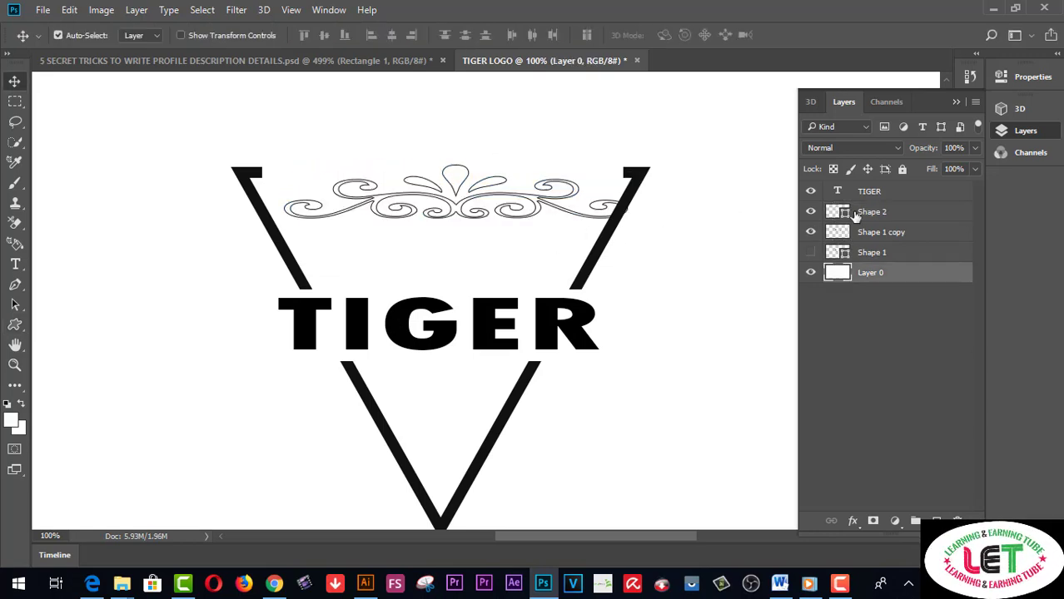
{"action": "left_click", "coordinate": [873, 214]}
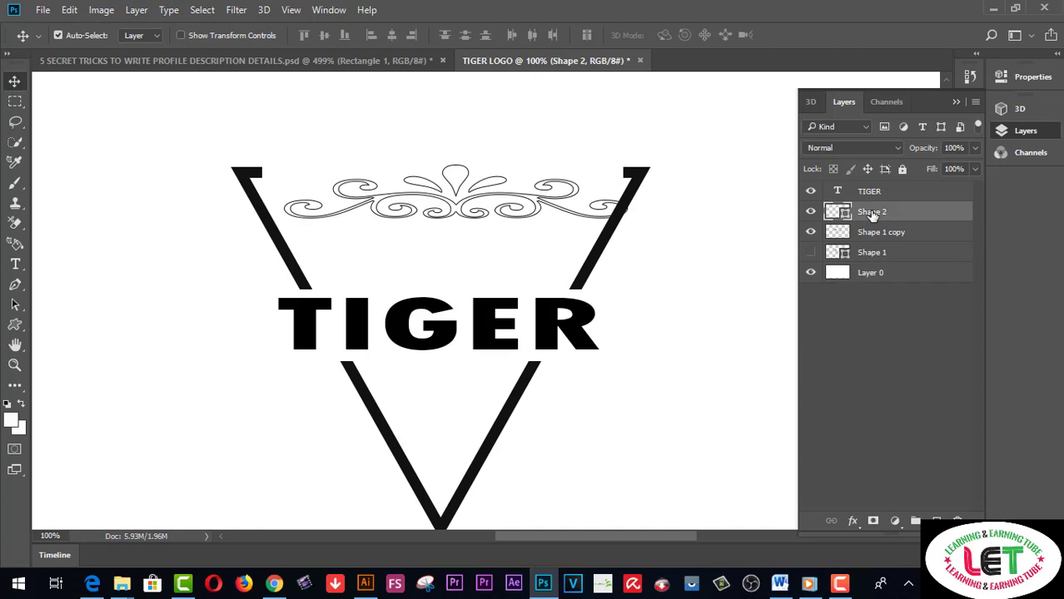
{"action": "key", "text": "ctrl"}
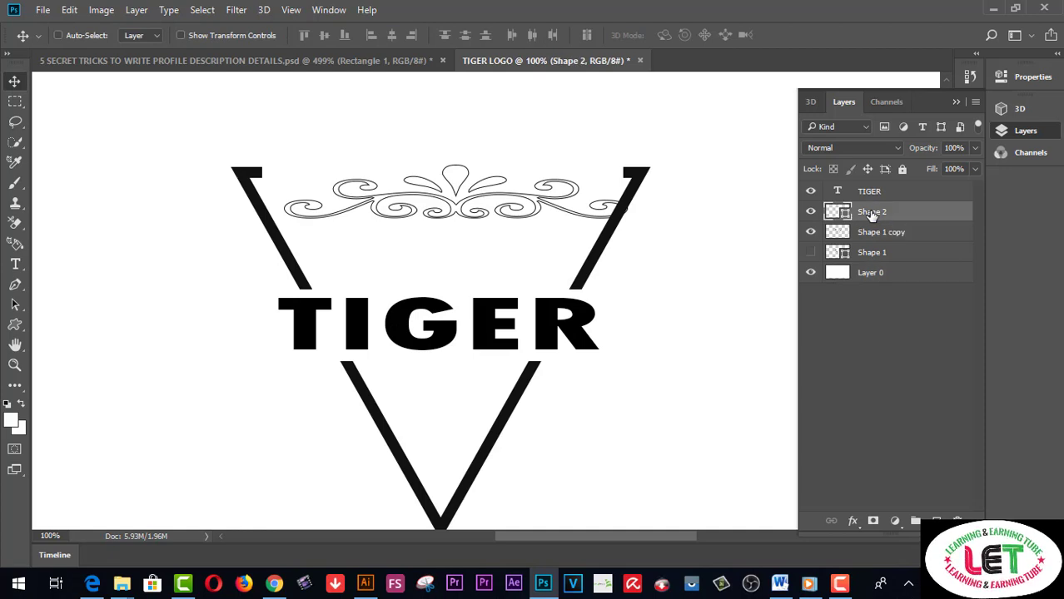
{"action": "key", "text": "ctrl+t"}
Move, widen and flatten the flourish to fit between the top corner stubs, then apply.
{"action": "left_click_drag", "start_coordinate": [560, 202], "coordinate": [541, 171]}
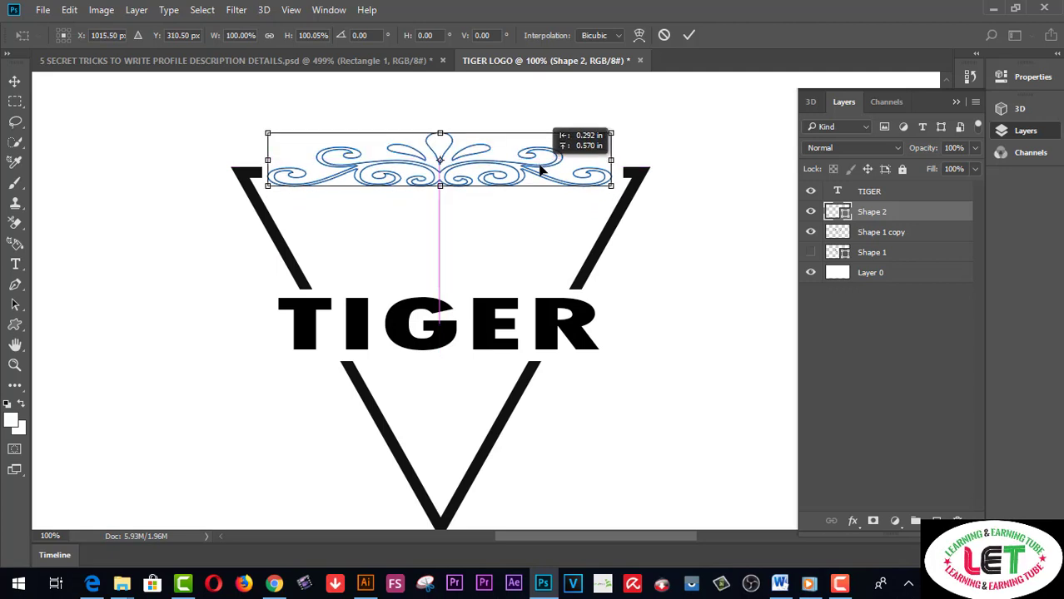
{"action": "left_click_drag", "start_coordinate": [616, 165], "coordinate": [619, 166]}
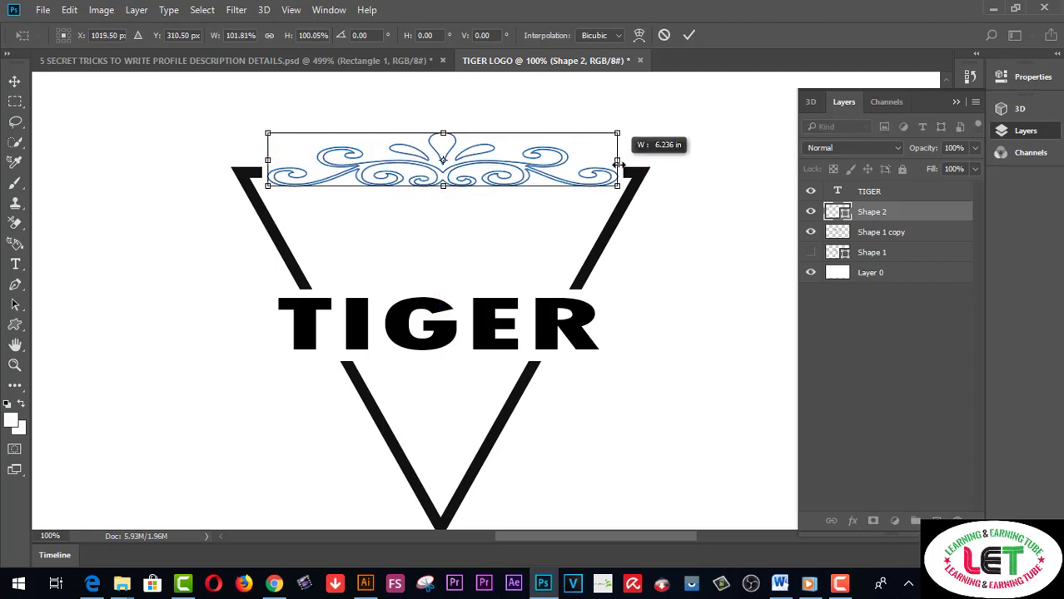
{"action": "key", "text": "Up"}
{"action": "key", "text": "Up"}
{"action": "key", "text": "Up"}
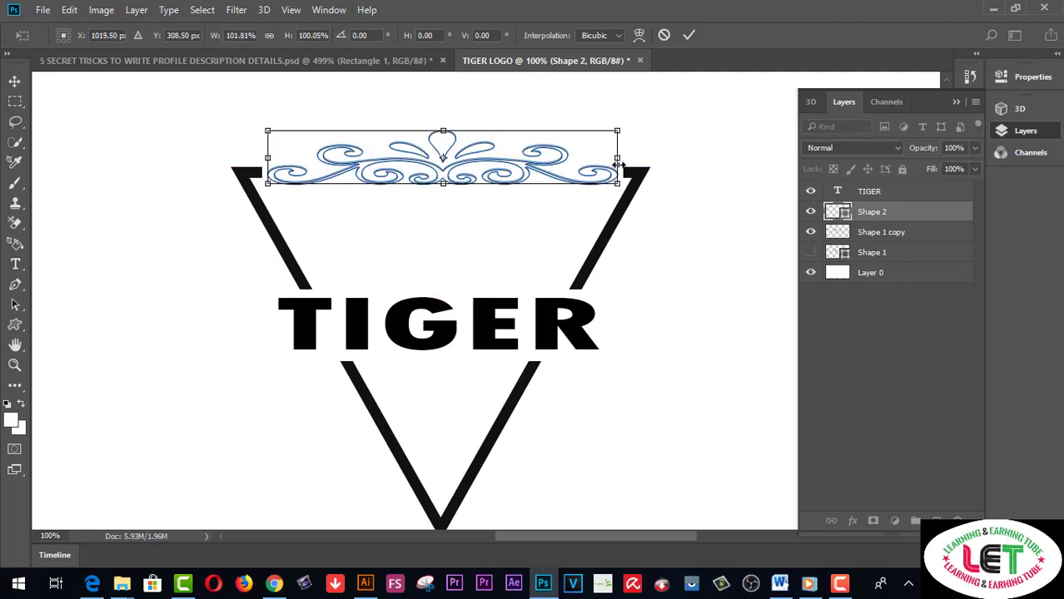
{"action": "key", "text": "Up"}
{"action": "key", "text": "Up"}
{"action": "key", "text": "Up"}
{"action": "key", "text": "Up"}
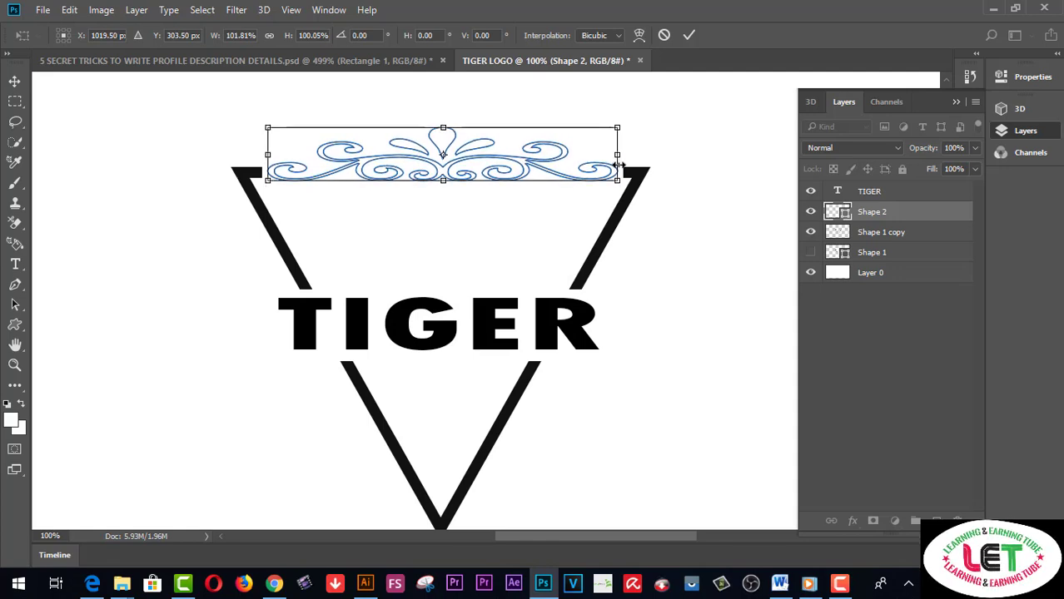
{"action": "left_click_drag", "start_coordinate": [442, 126], "coordinate": [435, 148]}
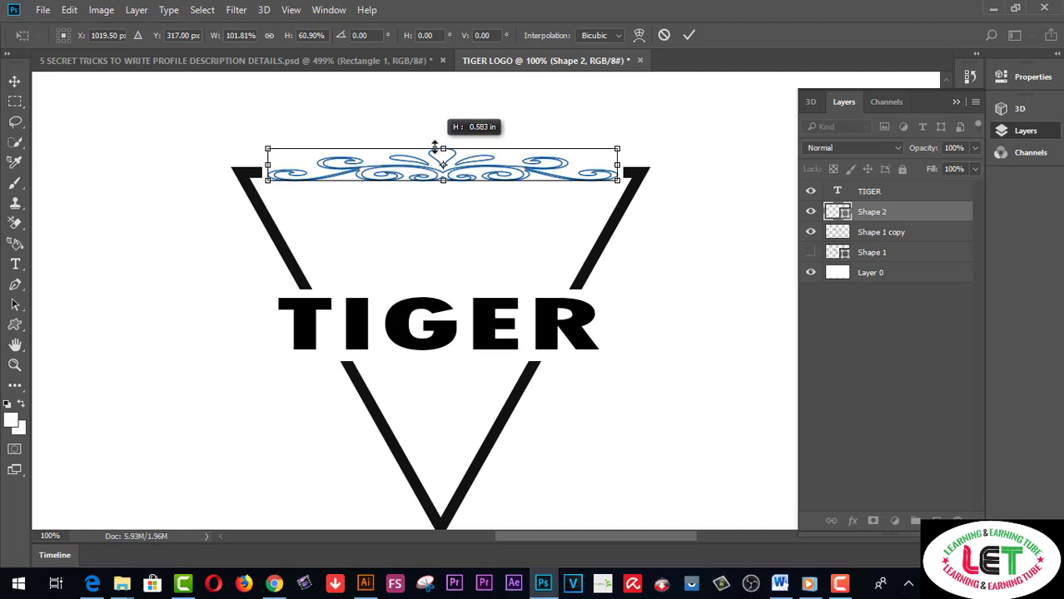
{"action": "left_click_drag", "start_coordinate": [268, 165], "coordinate": [263, 164]}
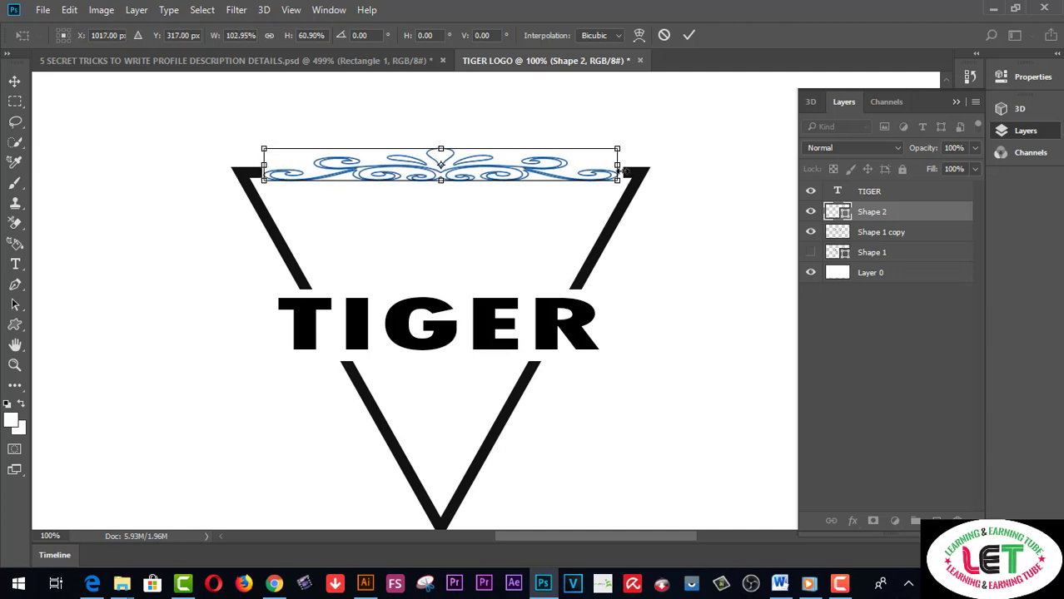
{"action": "left_click_drag", "start_coordinate": [624, 170], "coordinate": [623, 170]}
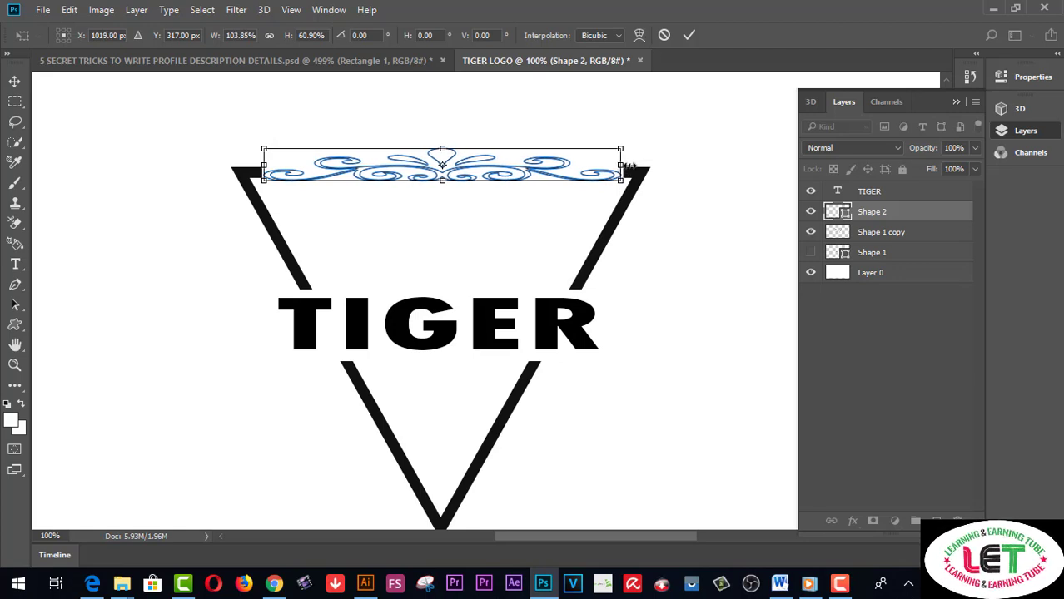
{"action": "key", "text": "Up"}
{"action": "key", "text": "Up"}
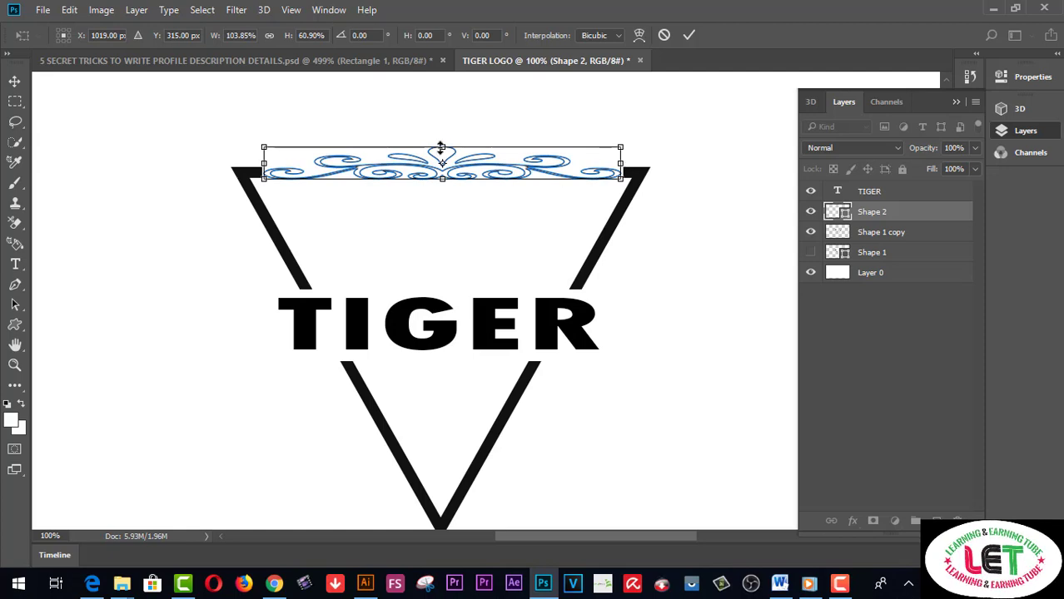
{"action": "left_click_drag", "start_coordinate": [441, 147], "coordinate": [440, 154]}
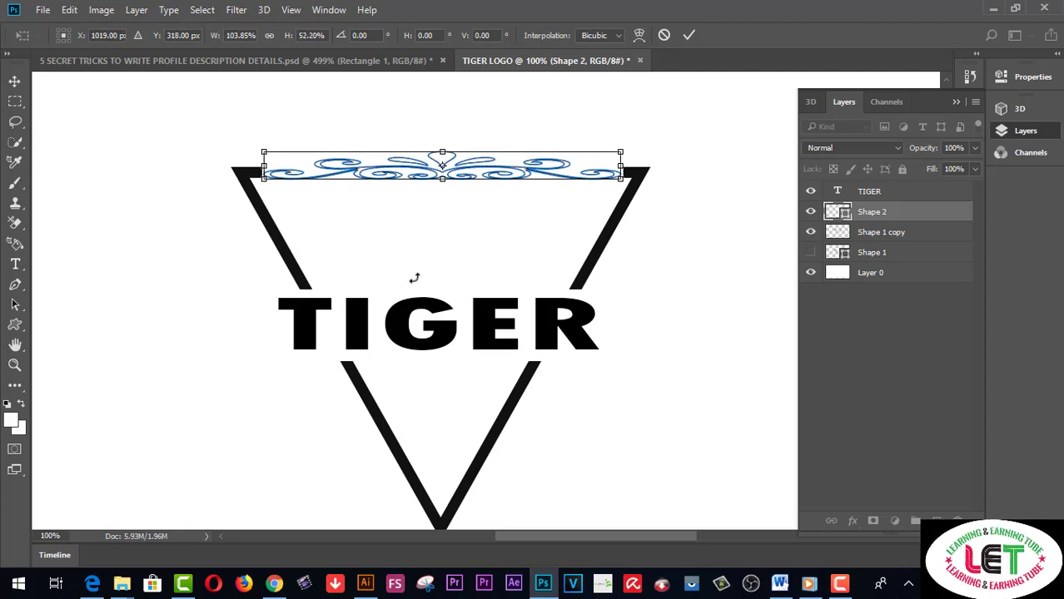
{"action": "left_click", "coordinate": [15, 81]}
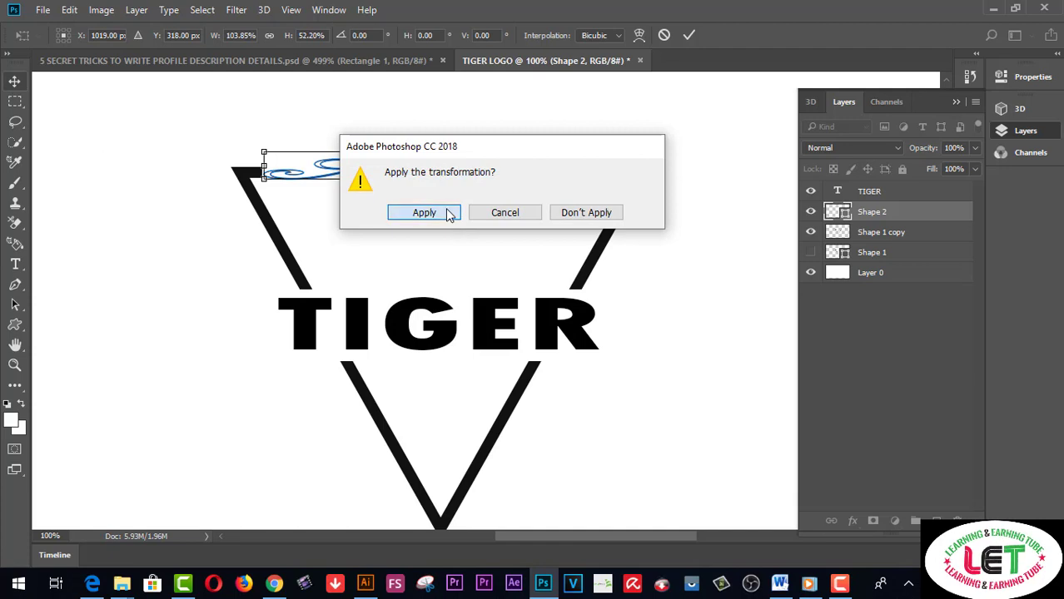
{"action": "left_click", "coordinate": [447, 213]}
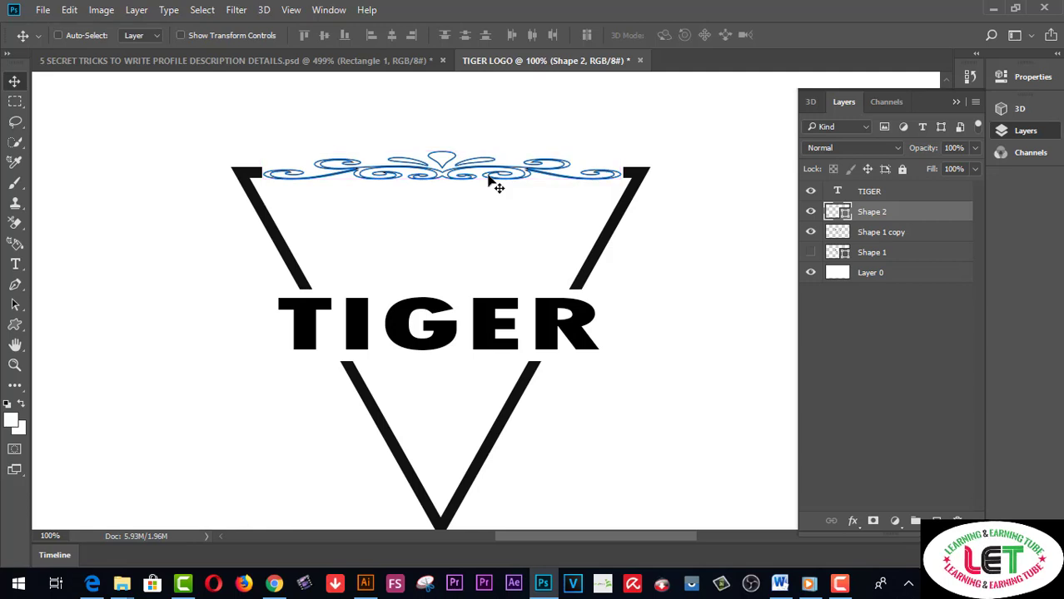
Stretch Layer 0's white background down to 103.24% height to fill the canvas bottom, and apply.
{"action": "key", "text": "ctrl+alt+space"}
{"action": "left_click", "coordinate": [550, 335], "text": "alt"}
{"action": "left_click", "coordinate": [648, 337], "text": "alt"}
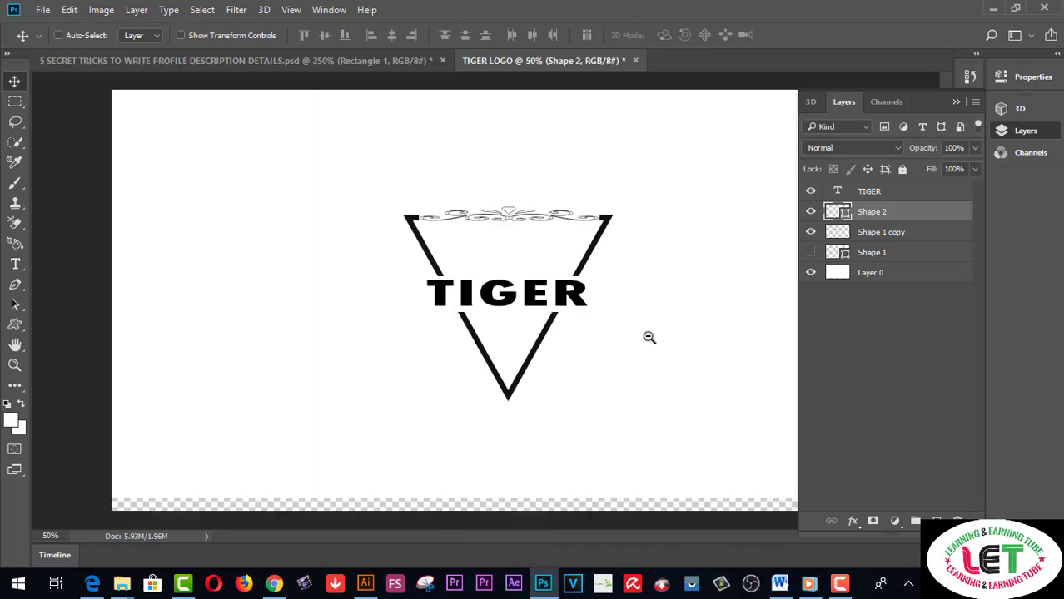
{"action": "left_click", "coordinate": [880, 273]}
{"action": "key", "text": "ctrl+t"}
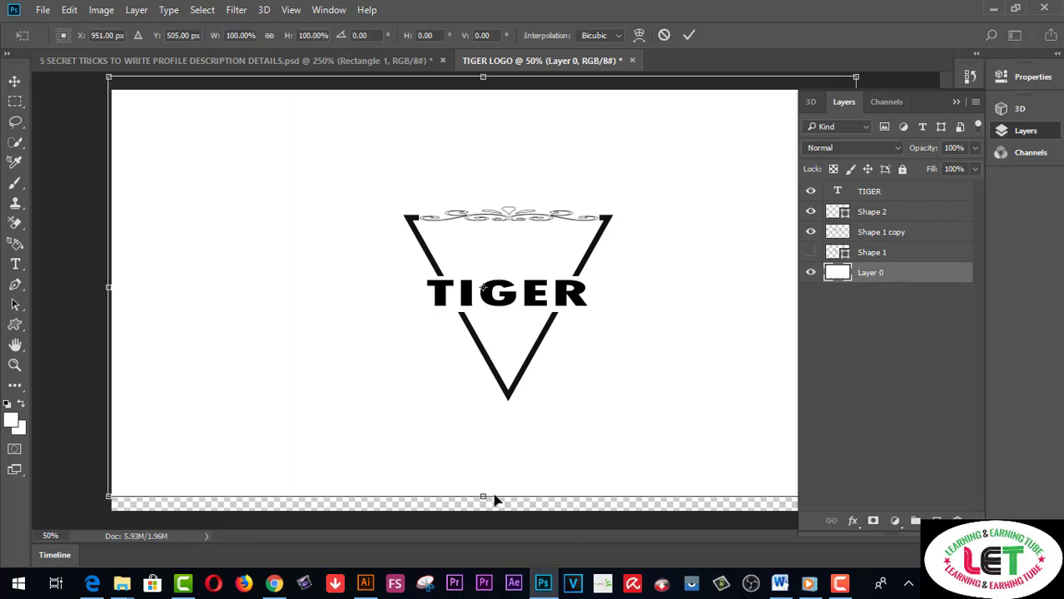
{"action": "left_click_drag", "start_coordinate": [484, 497], "coordinate": [482, 510]}
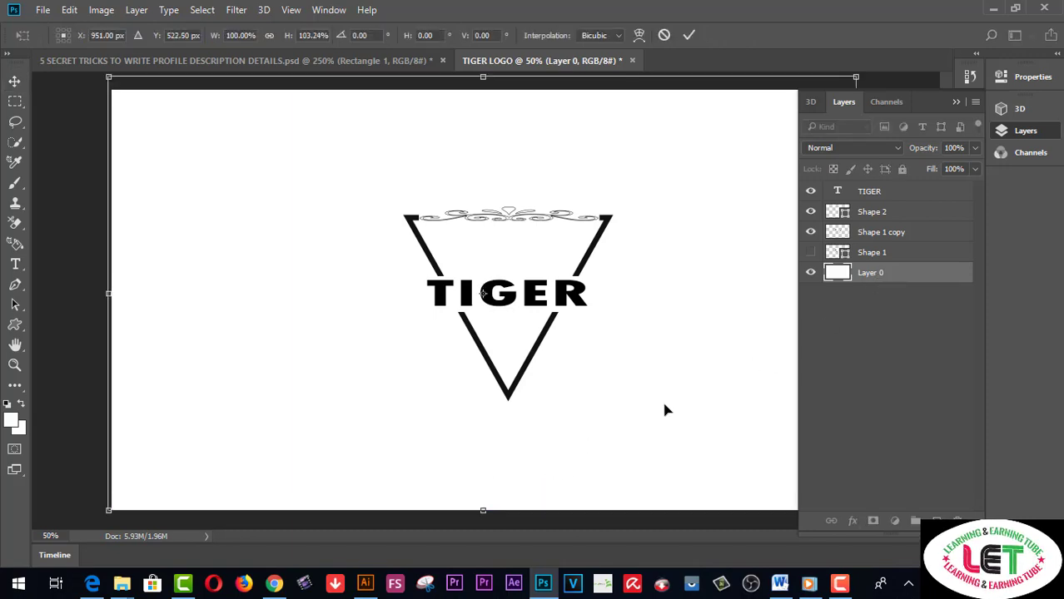
{"action": "left_click", "coordinate": [14, 345]}
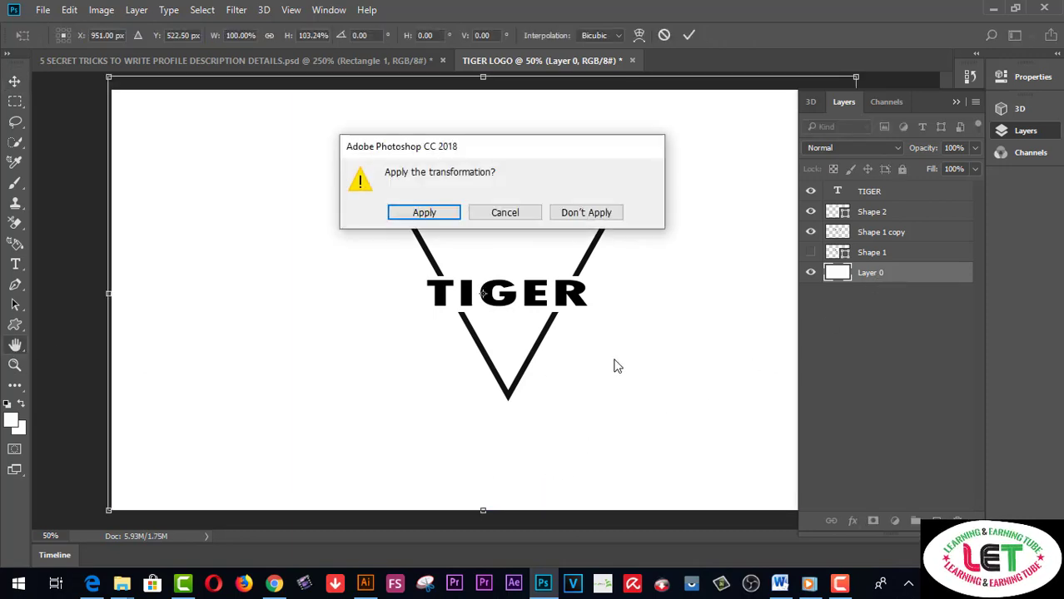
{"action": "left_click", "coordinate": [421, 214]}
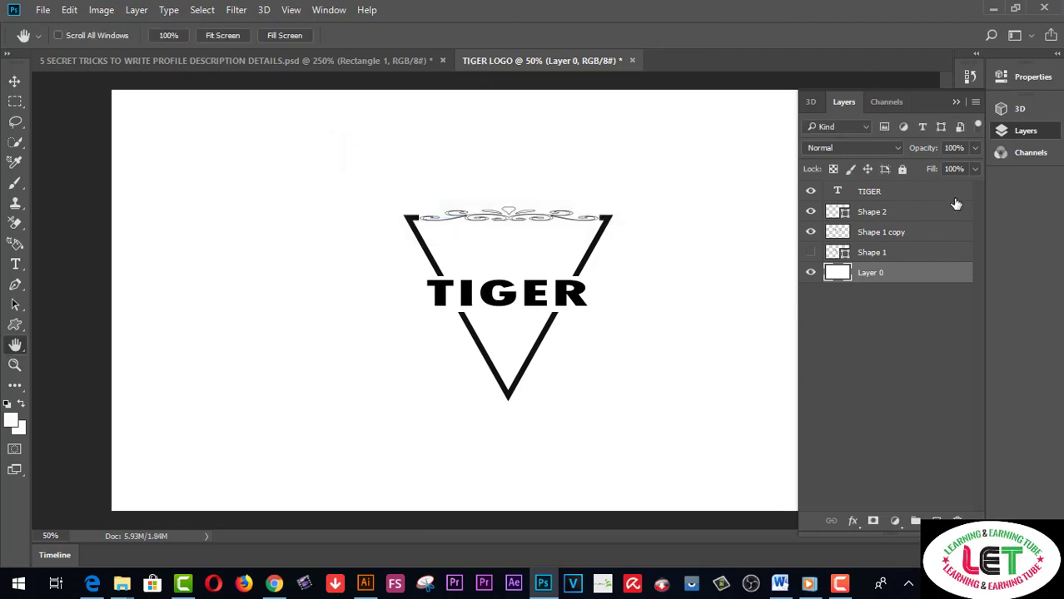
Collapse the Layers panel and zoom in on the finished TIGER logo.
{"action": "left_click", "coordinate": [953, 102]}
{"action": "left_click", "coordinate": [448, 215]}
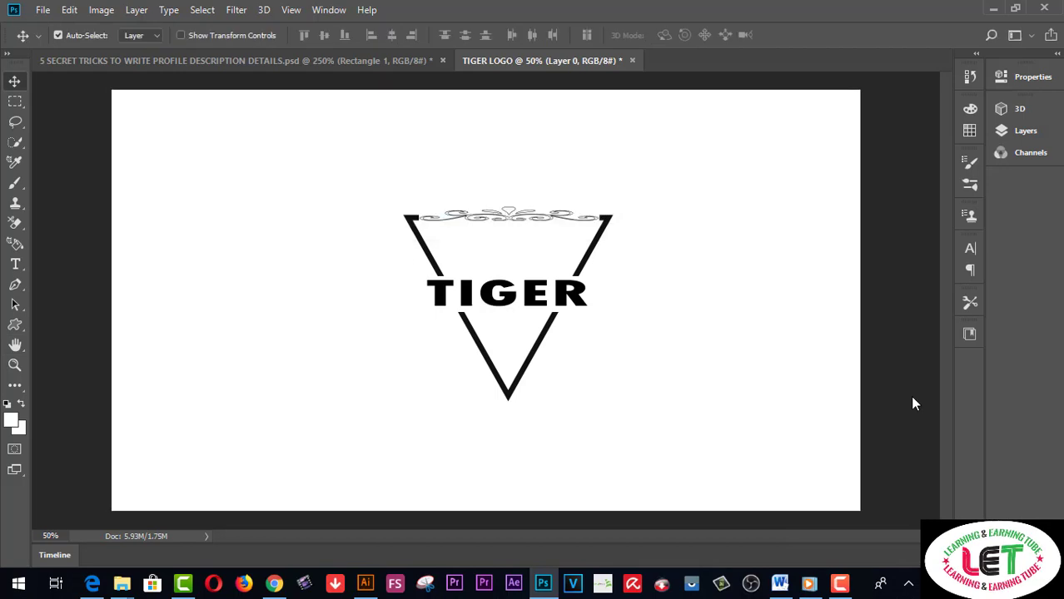
{"action": "left_click", "coordinate": [14, 365]}
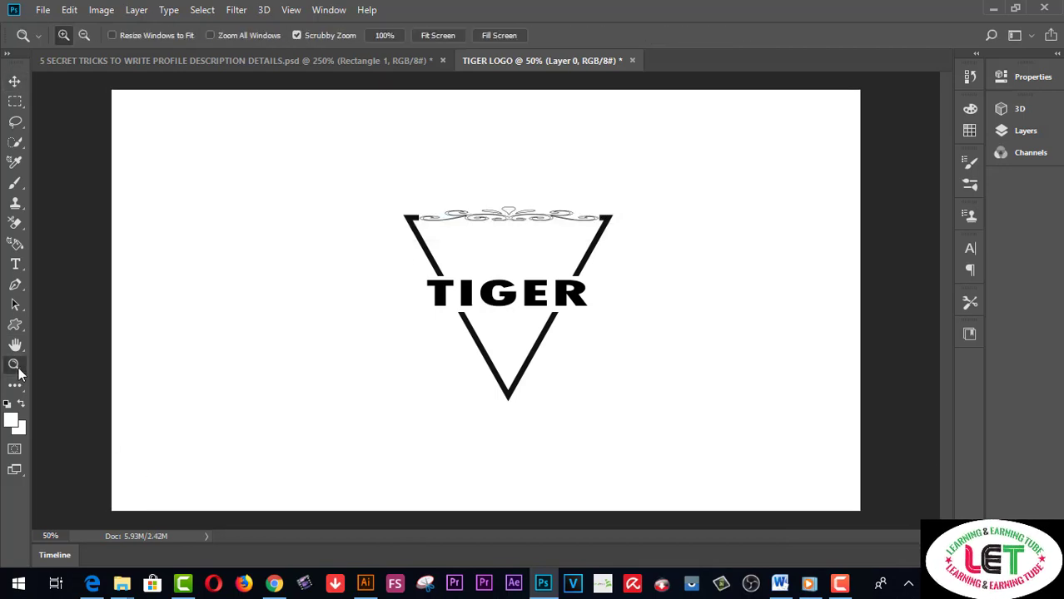
{"action": "left_click", "coordinate": [576, 338]}
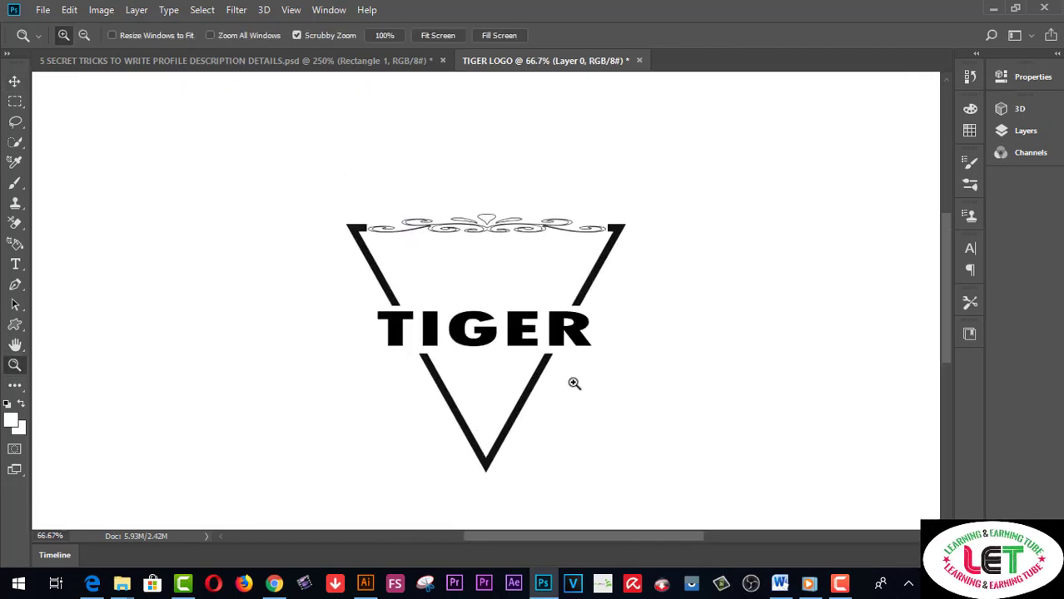